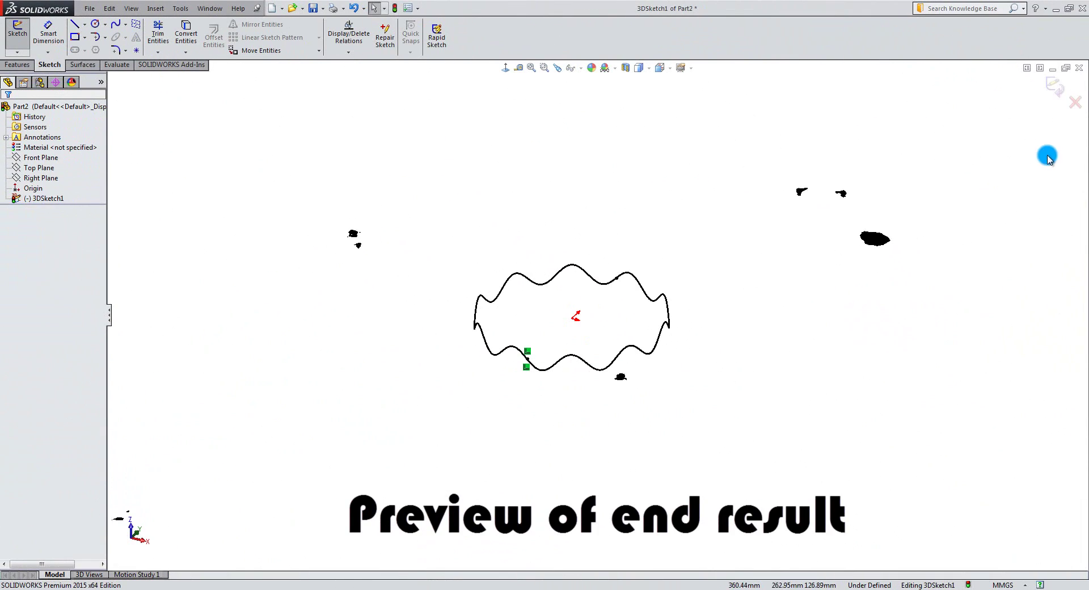
Step: Exit the finished preview 3D sketch, then orbit and zoom until the wavy loop is edge-on
click(1055, 86)
click(454, 225)
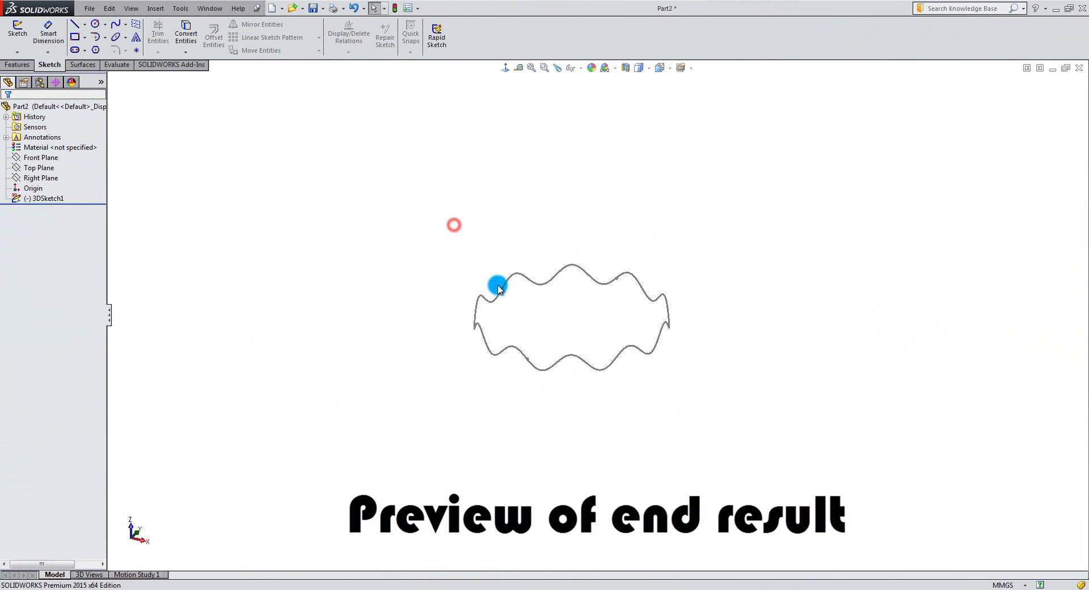
mouse_move(498, 288)
middle_down()
mouse_move(566, 376)
mouse_move(555, 336)
mouse_move(529, 375)
middle_up()
scroll(600, 298, up, 2)
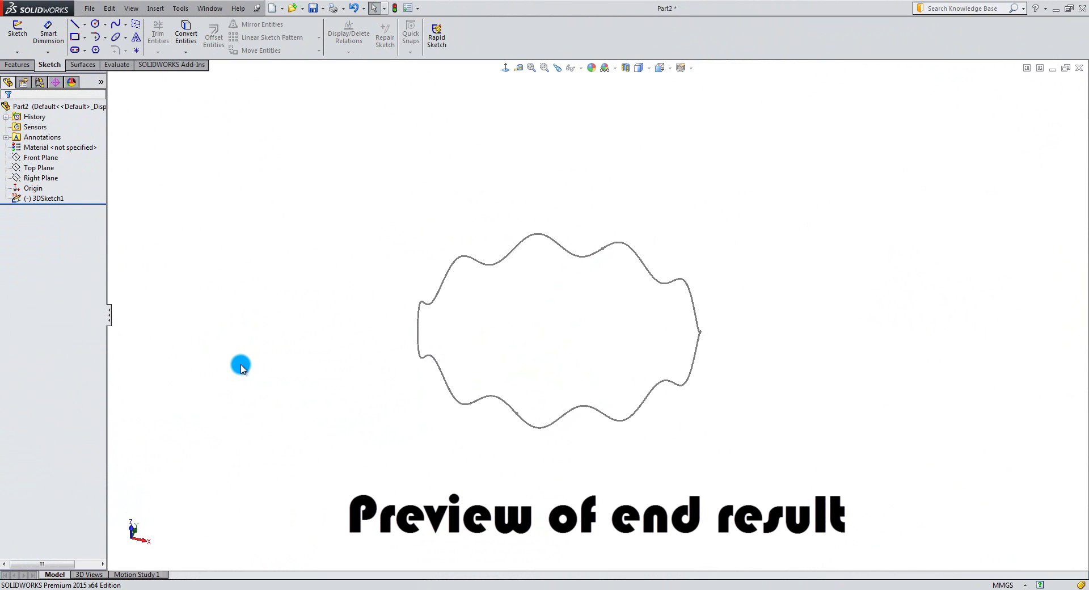
mouse_move(256, 370)
middle_down()
mouse_move(267, 325)
mouse_move(240, 300)
middle_up()
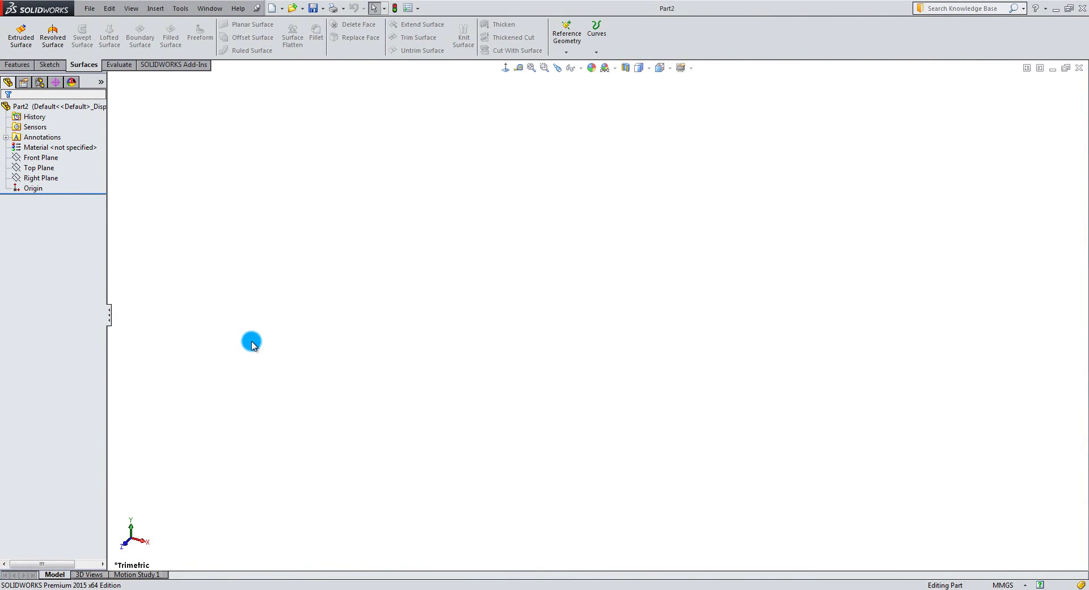
Step: Create a new 3D sketch, 3DSketch1, in Part2 and bring up the spline types list
click(54, 67)
click(17, 52)
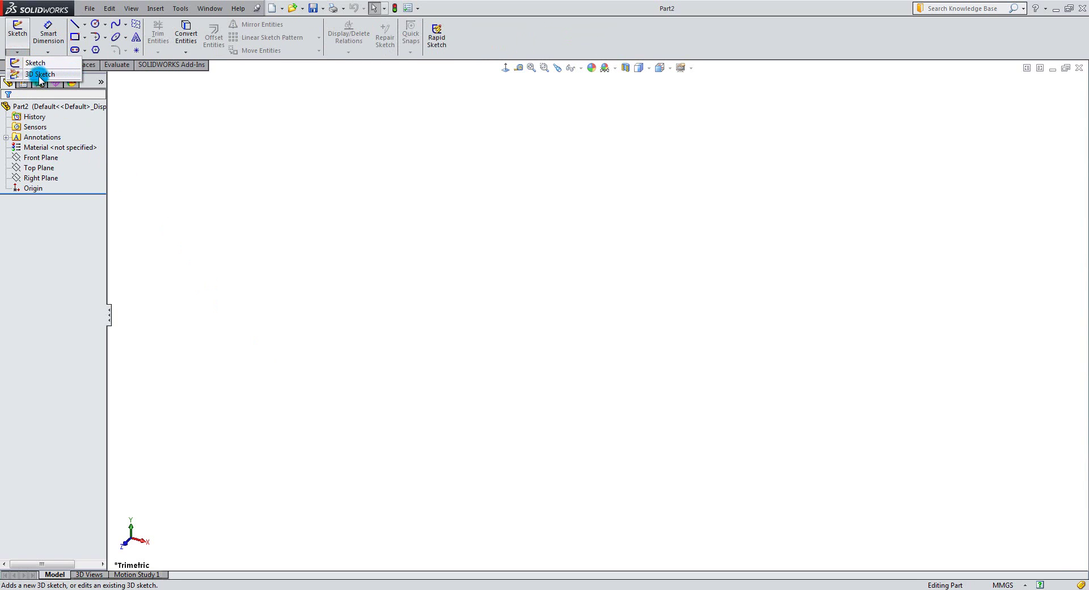
click(68, 74)
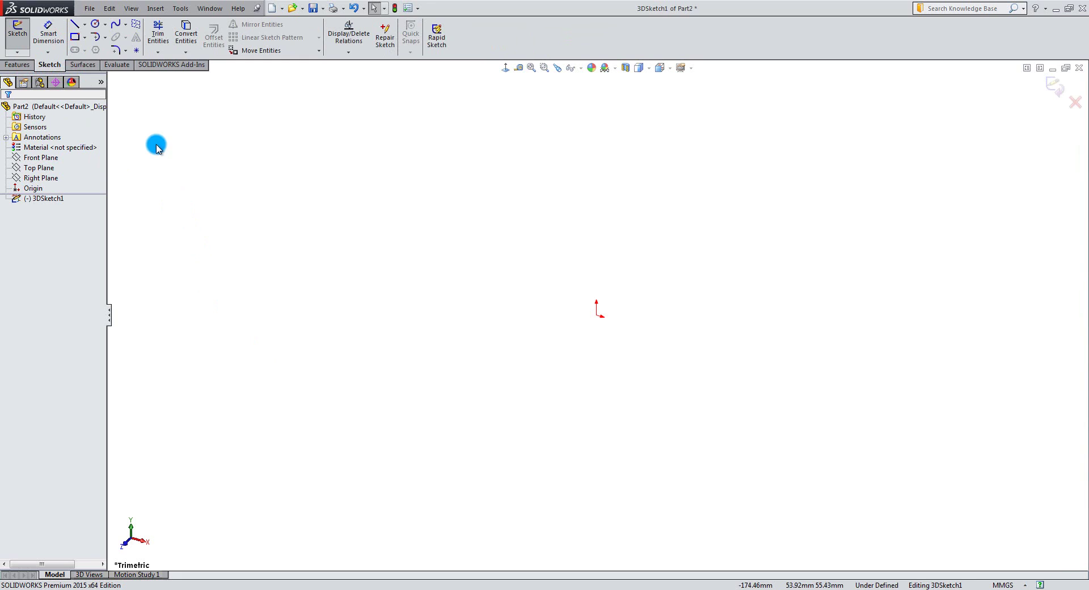
click(126, 25)
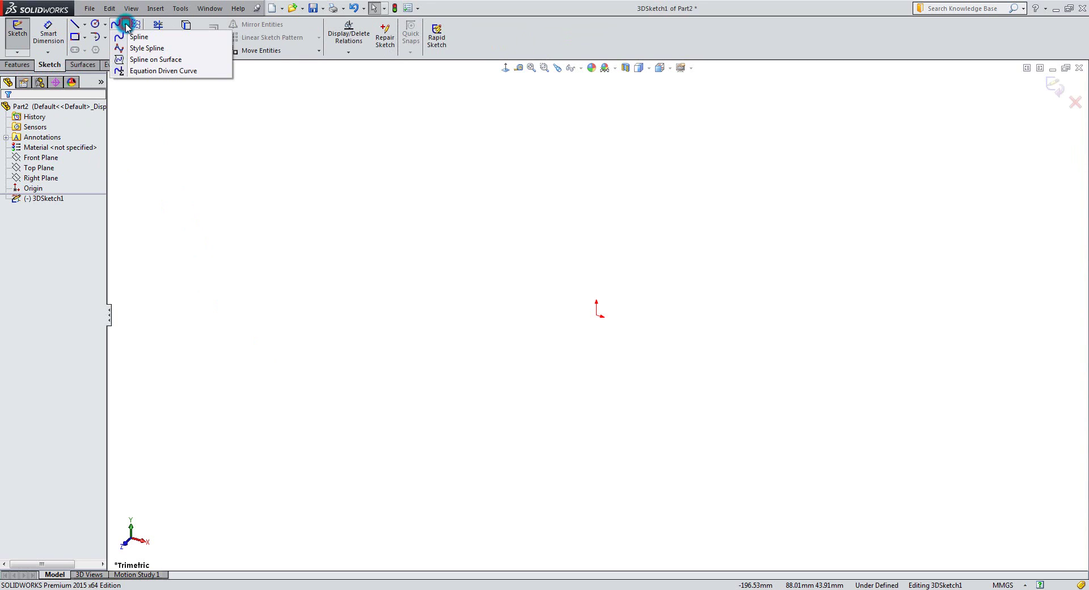
Step: Start an Equation Driven Curve with Xt = 100*sin(t), Yt = 100*cos(t), Zt = 10*sin(10*t)
click(187, 74)
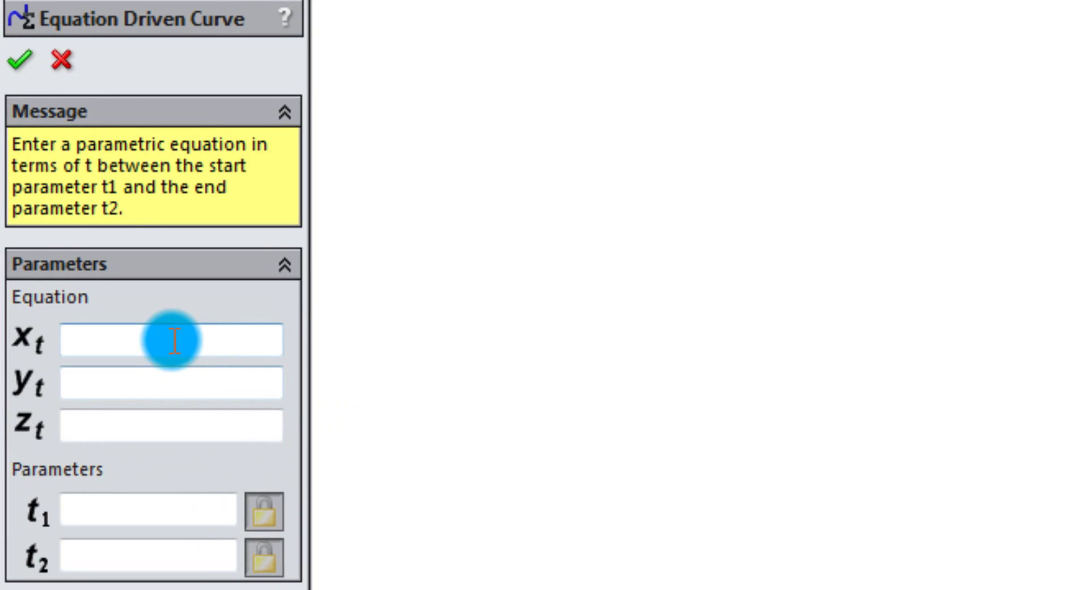
click(173, 340)
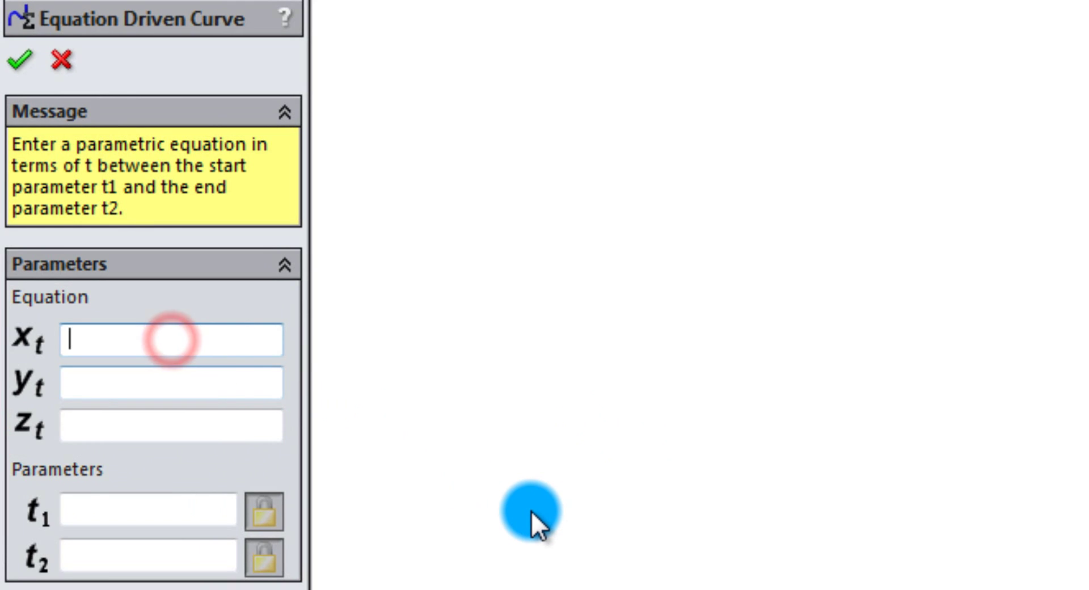
text(10)
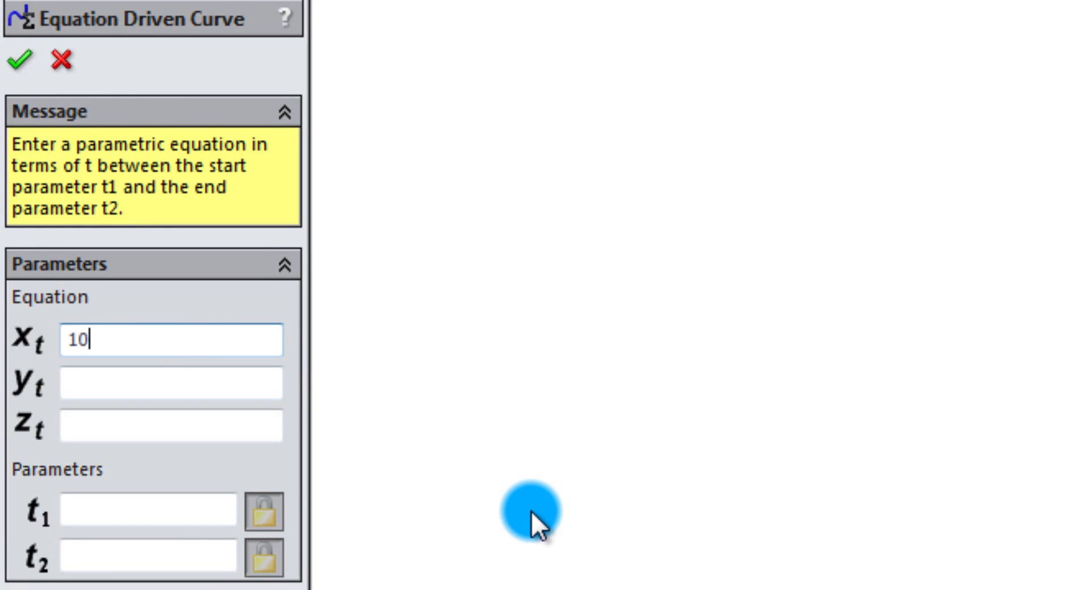
text(0*sin(t))
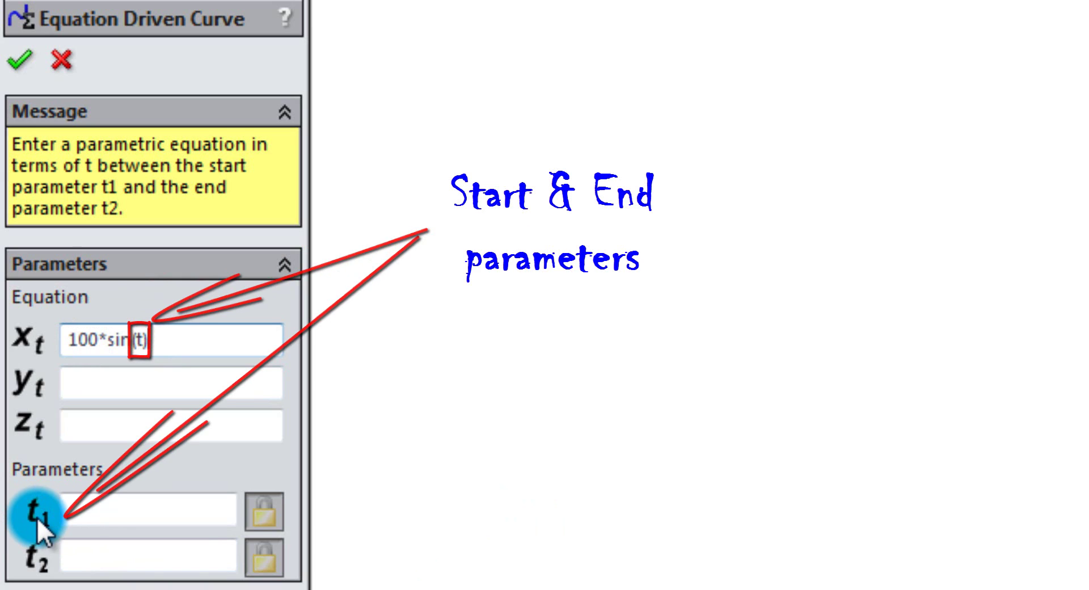
double_click(139, 339)
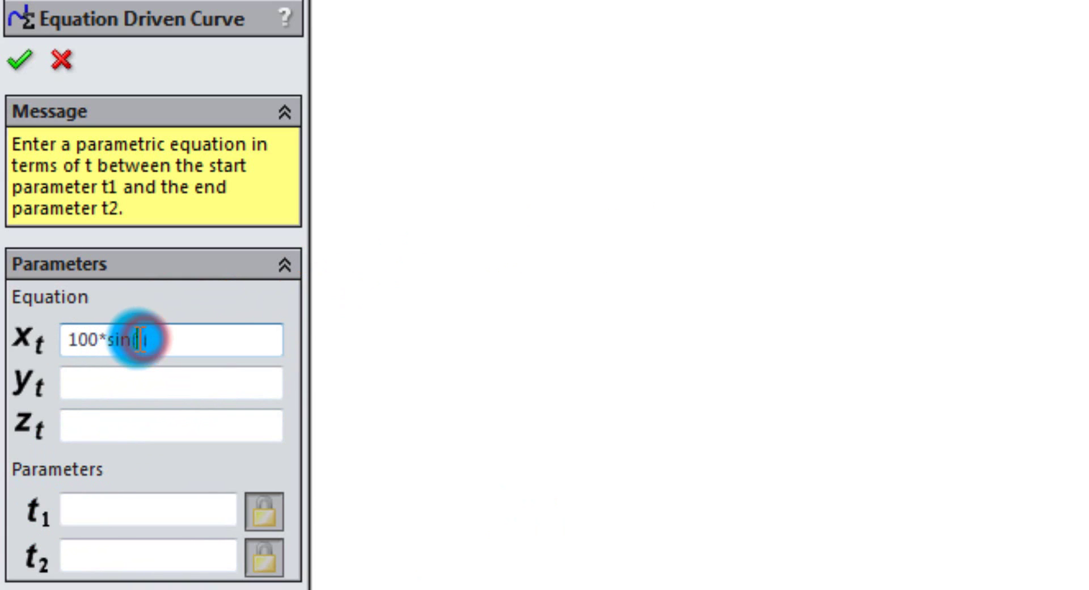
click(88, 387)
text(100)
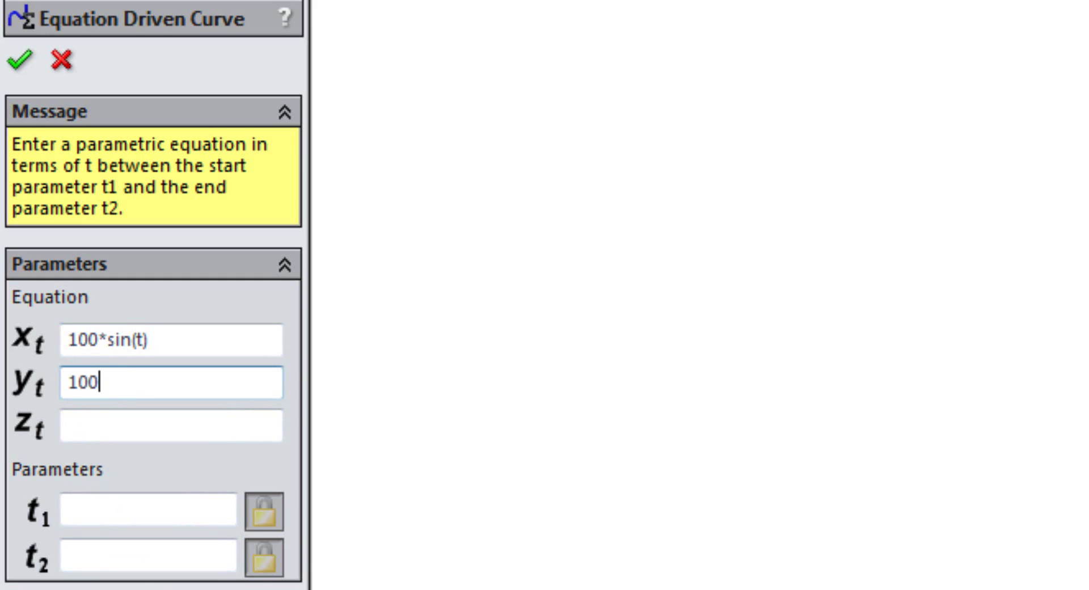
text(*cos(t))
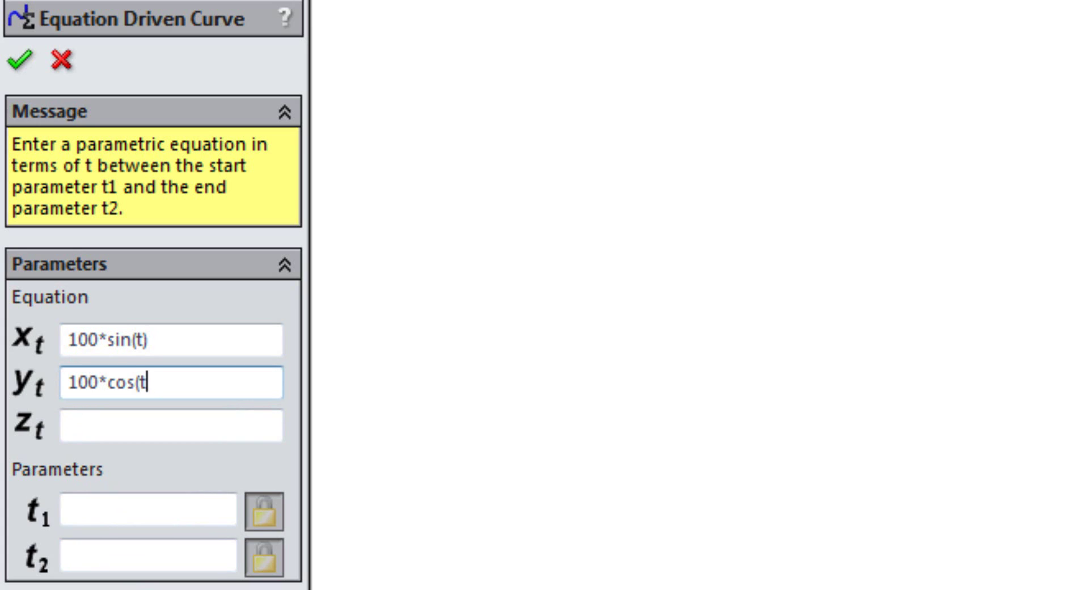
click(77, 424)
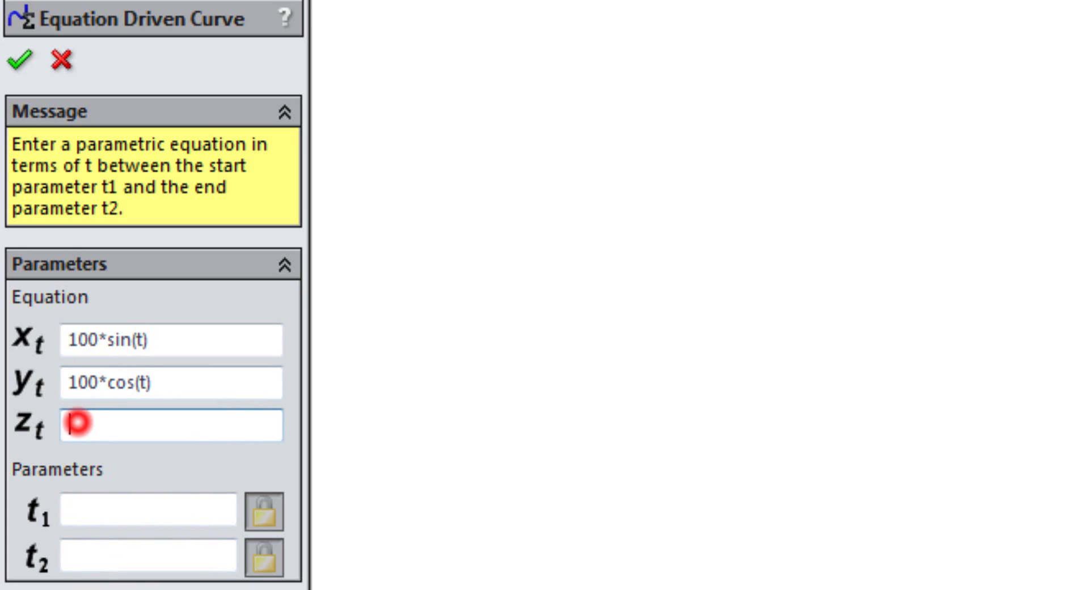
text(10*)
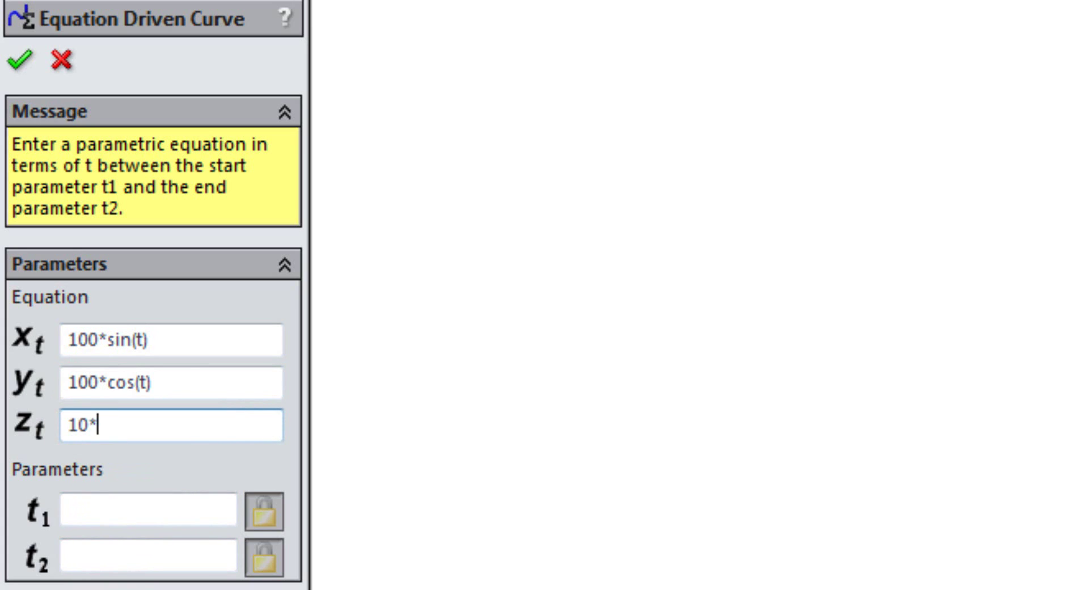
text(sin()
text(10*)
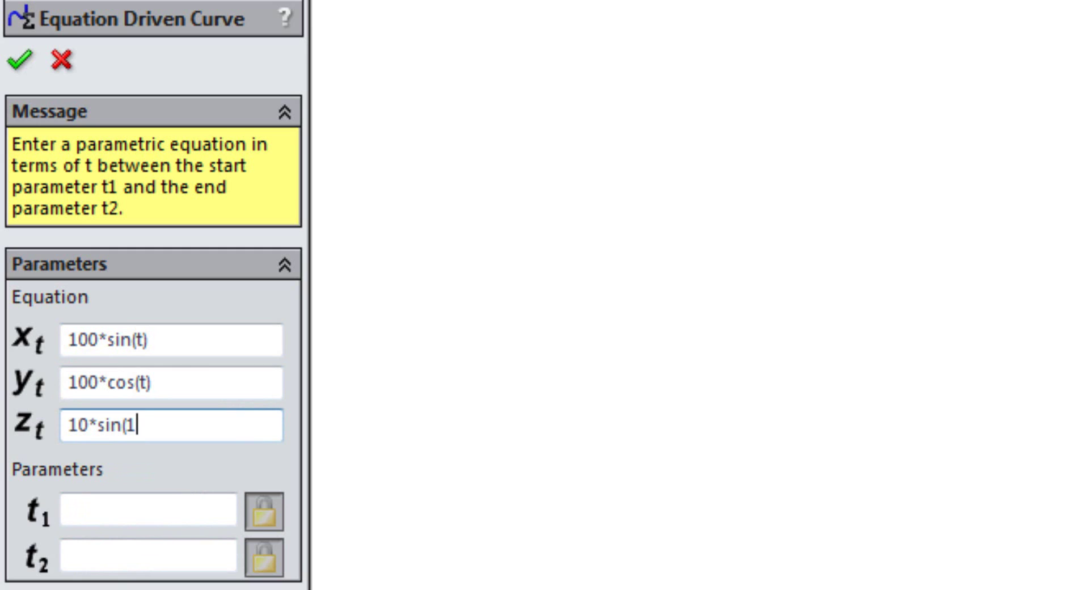
text(t))
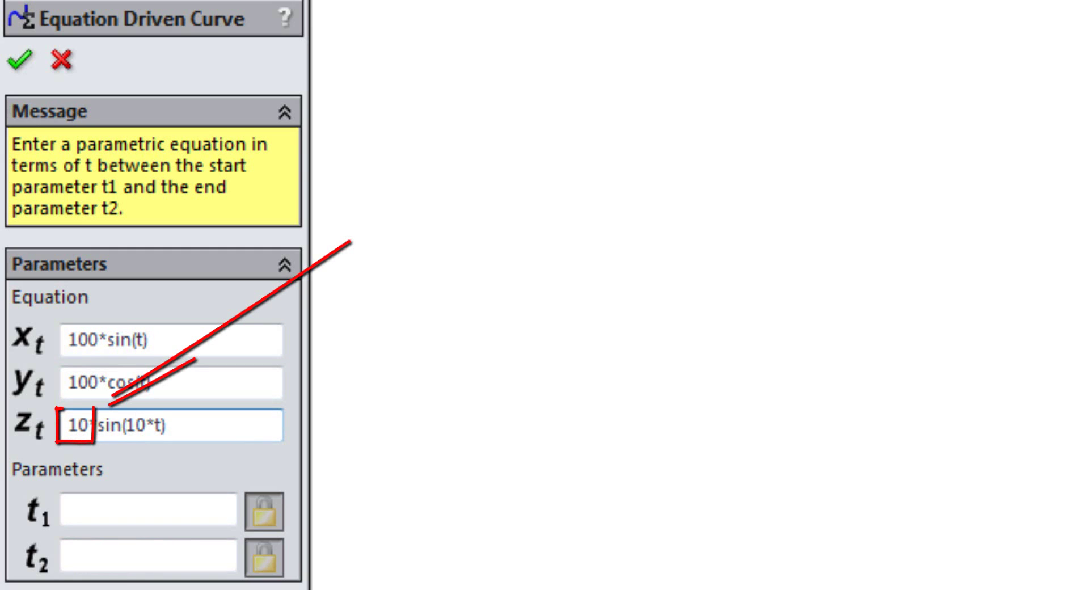
double_click(74, 427)
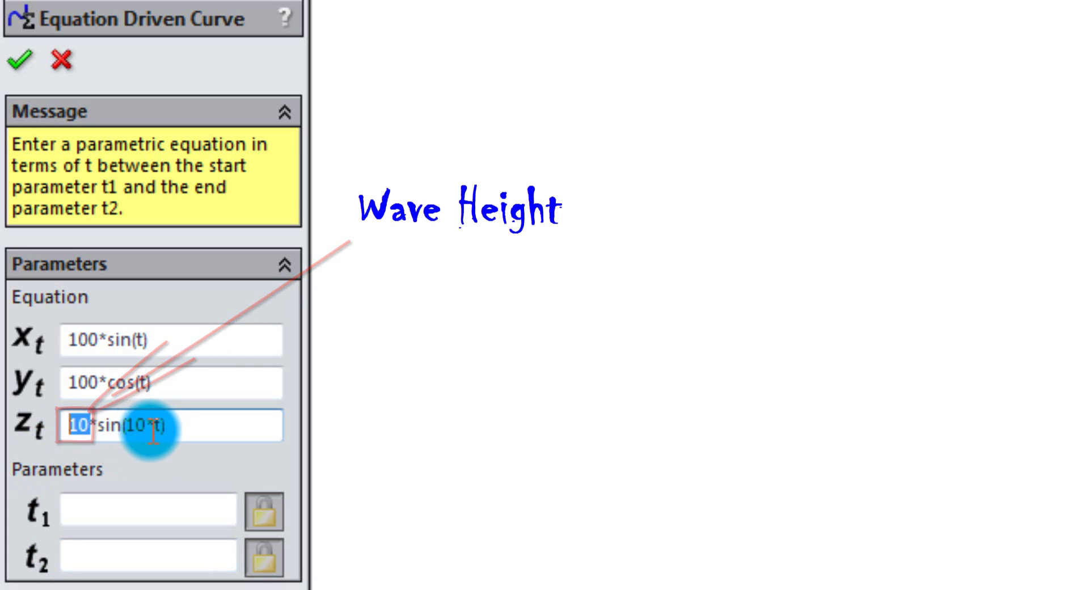
double_click(138, 426)
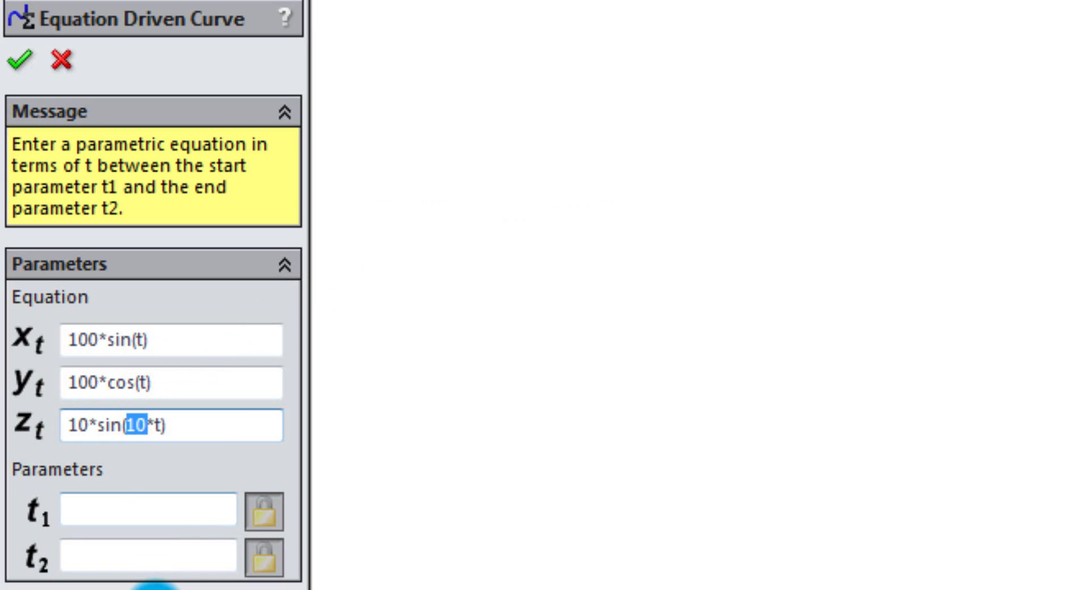
Step: Set t1 = 0 and t2 = 2*pi, then orbit the previewed closed wavy loop
click(109, 510)
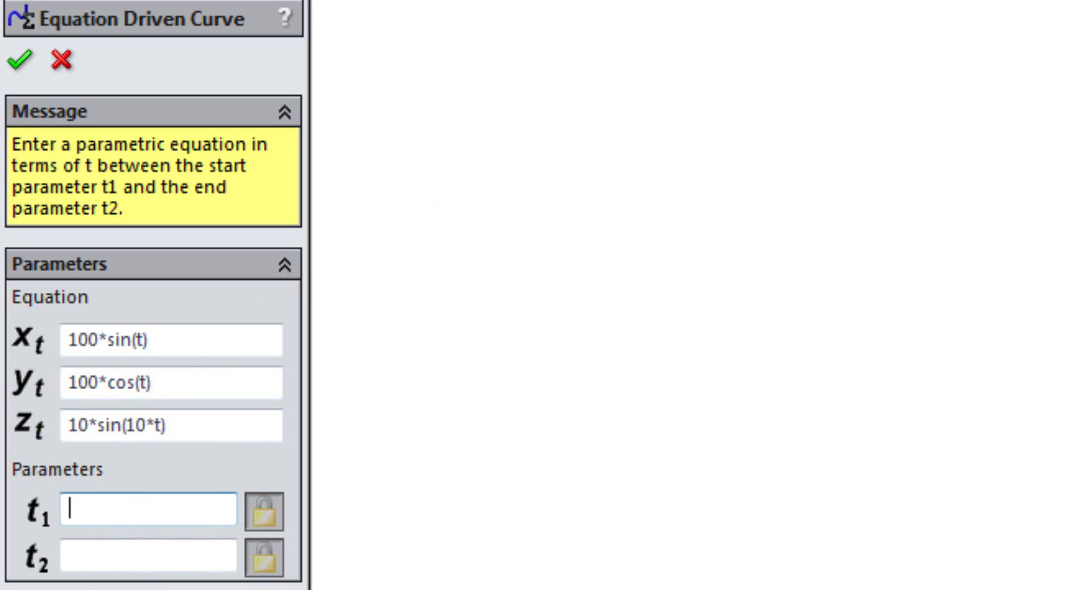
text(0)
click(147, 556)
text(pi)
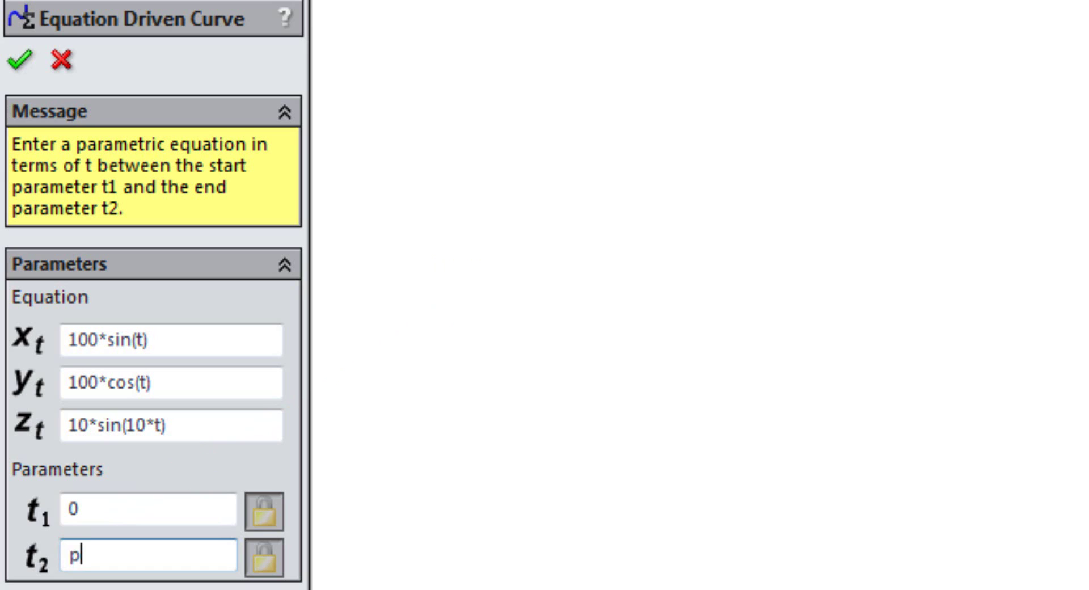
key(BackSpace)
text(2*)
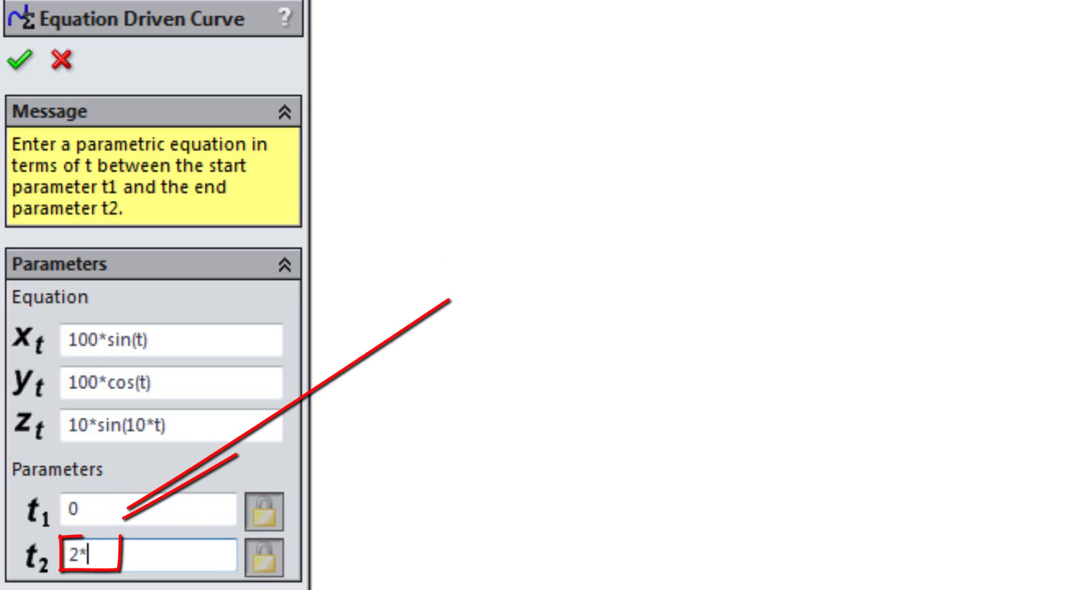
text(pi)
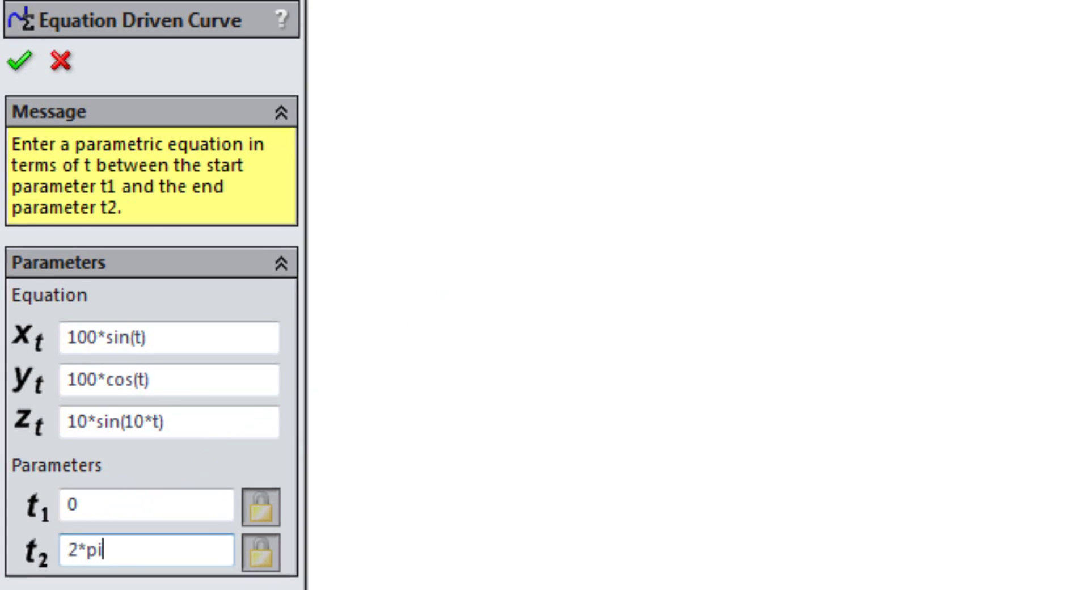
click(251, 468)
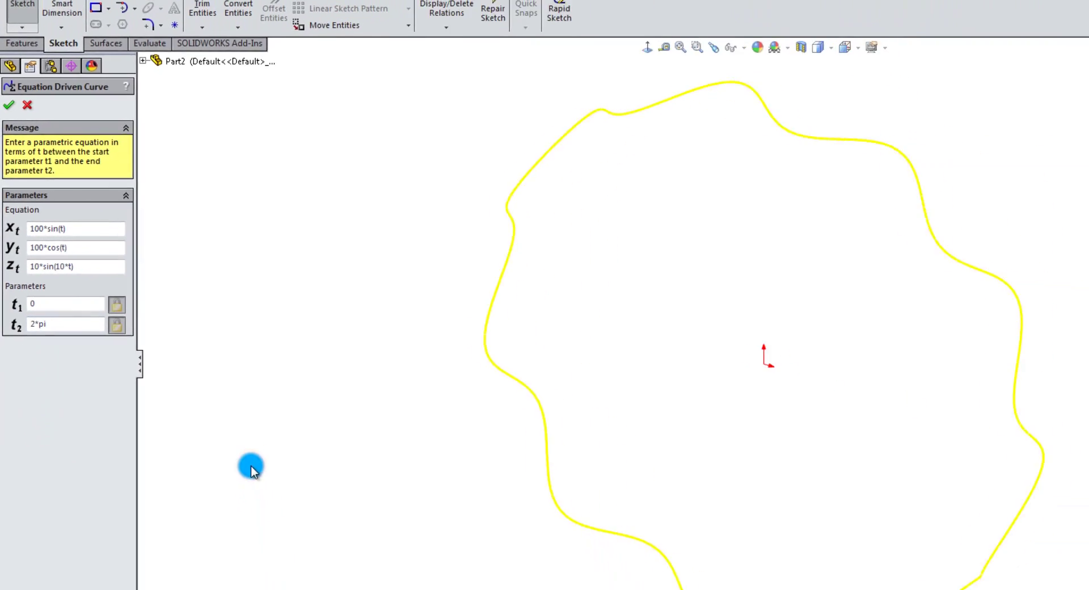
middle_drag(252, 468, 717, 285)
mouse_move(557, 255)
middle_down()
mouse_move(624, 141)
mouse_move(622, 61)
mouse_move(635, 239)
mouse_move(598, 297)
mouse_move(640, 318)
mouse_move(577, 320)
mouse_move(586, 258)
mouse_move(586, 359)
mouse_move(629, 365)
mouse_move(586, 389)
middle_up()
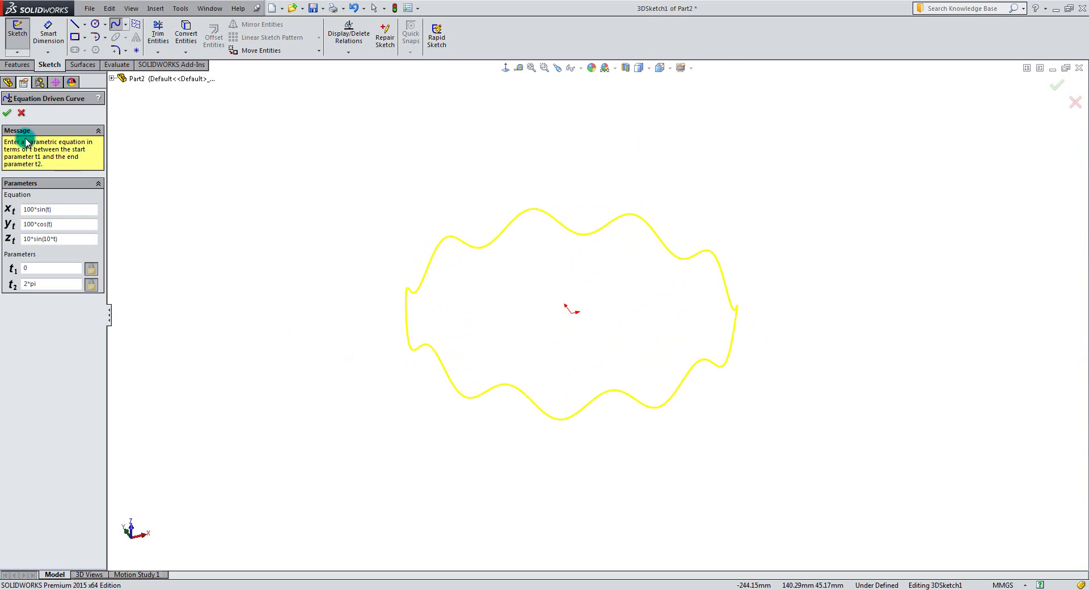
Step: After the full loop is rejected as invalid geometry, change t2 to pi to preview a half arc
click(6, 114)
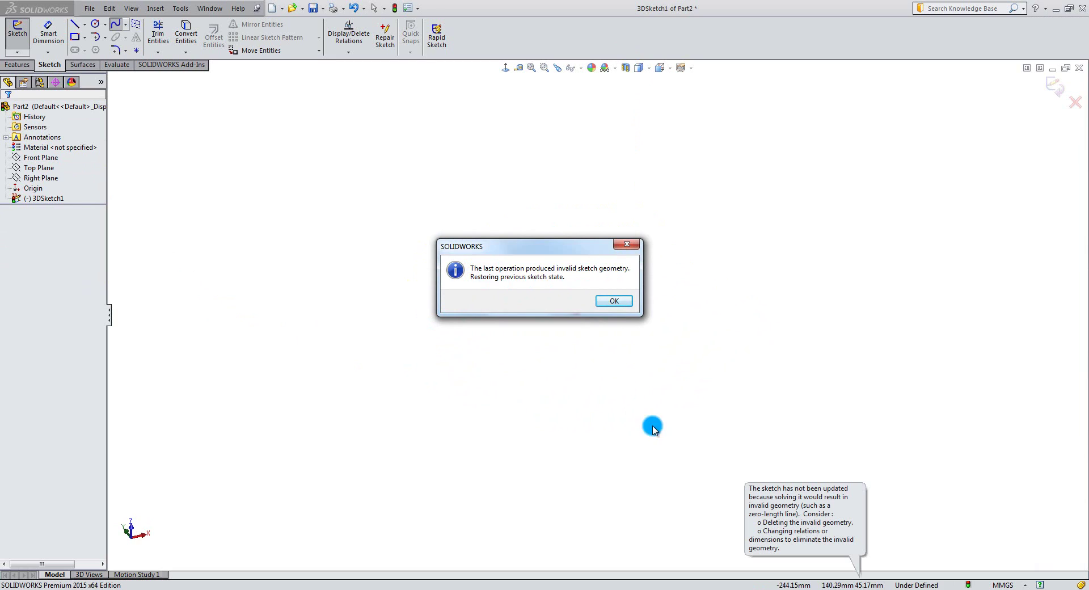
key(Return)
click(49, 283)
text(pi)
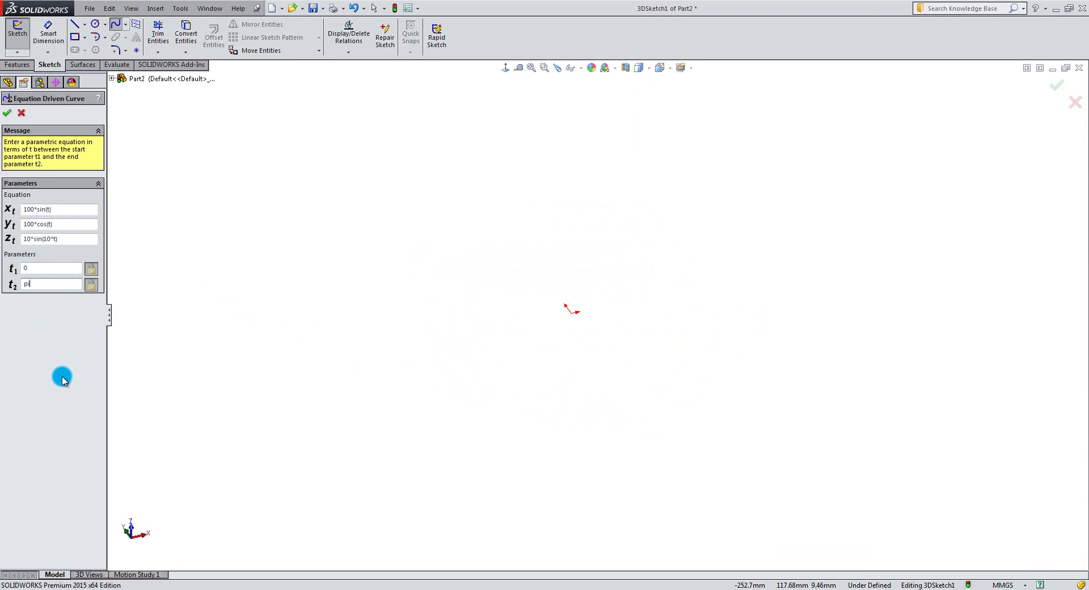
click(256, 394)
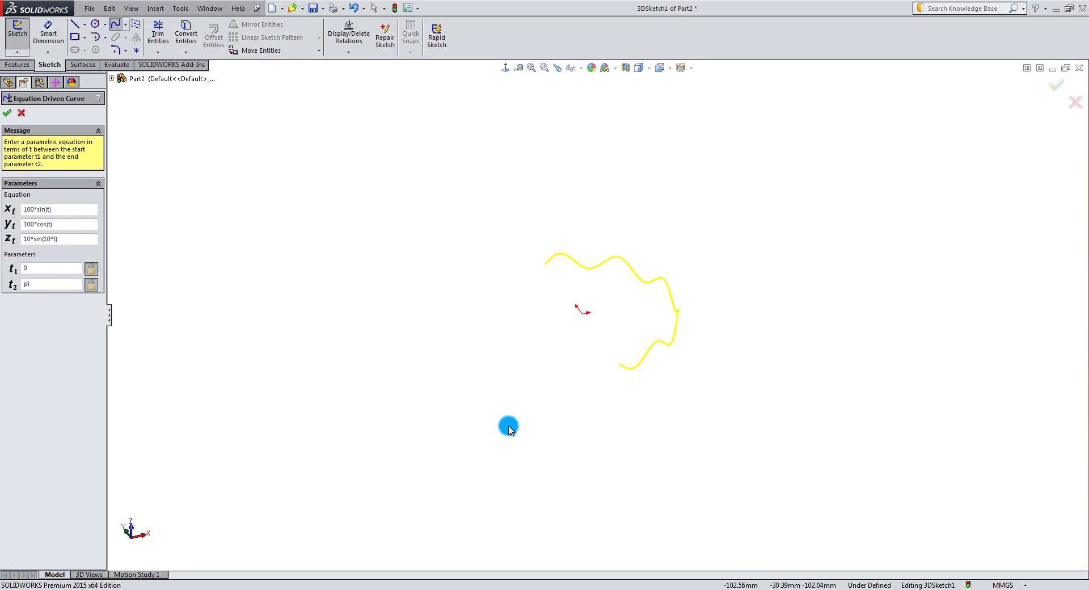
Step: Commit the half wavy arc to 3DSketch1 and bring up the spline types list again
middle_drag(508, 430, 430, 418)
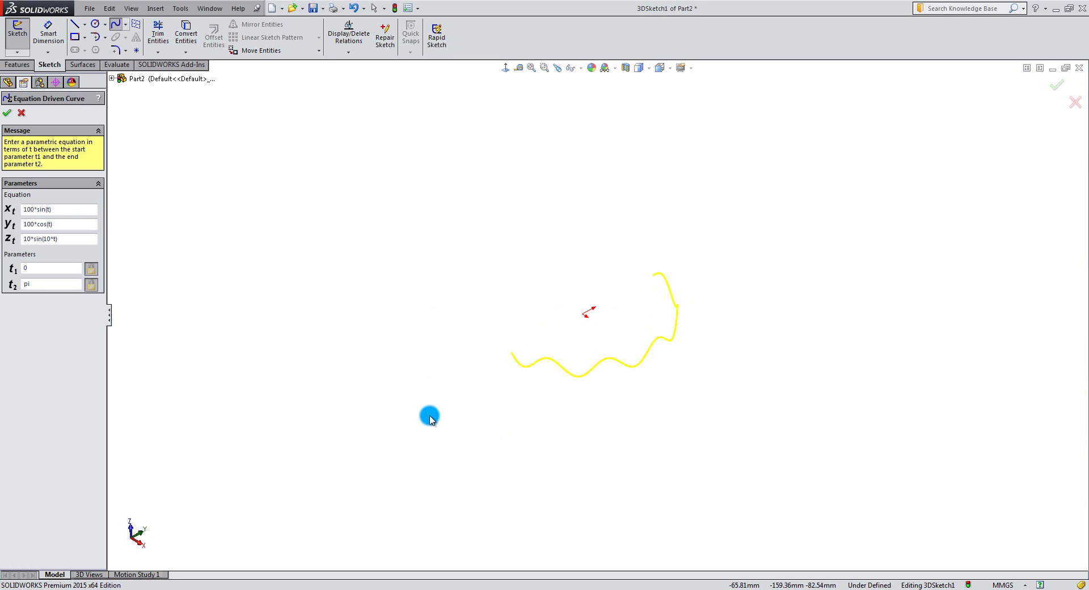
click(8, 113)
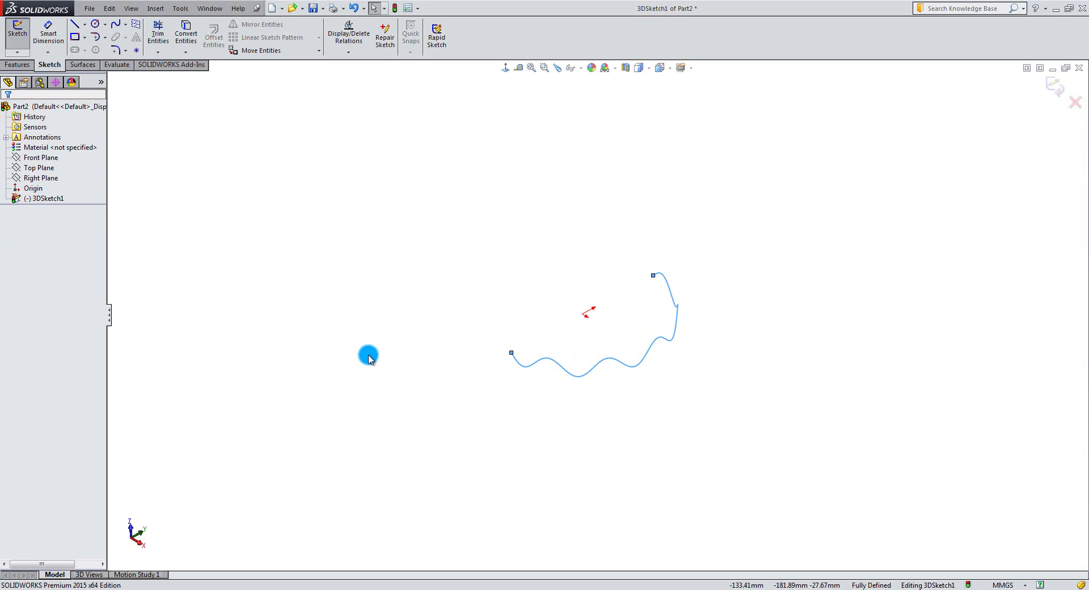
click(173, 130)
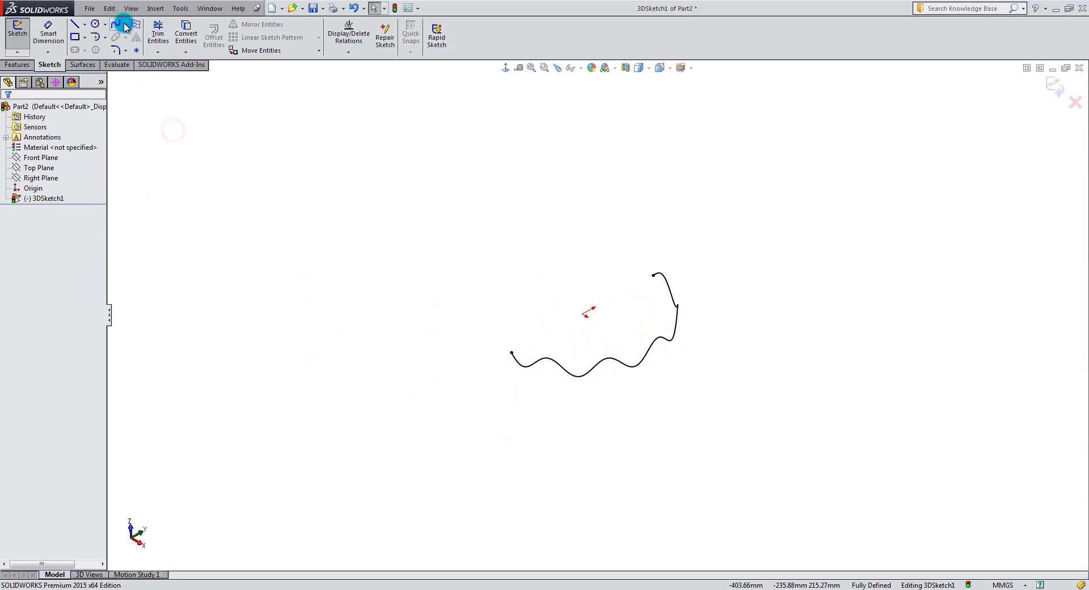
click(125, 24)
Step: Start a second Equation Driven Curve with Xt = -100*sin(t), Yt = 100*cos(t), Zt = -10*sin(10*t)
click(136, 70)
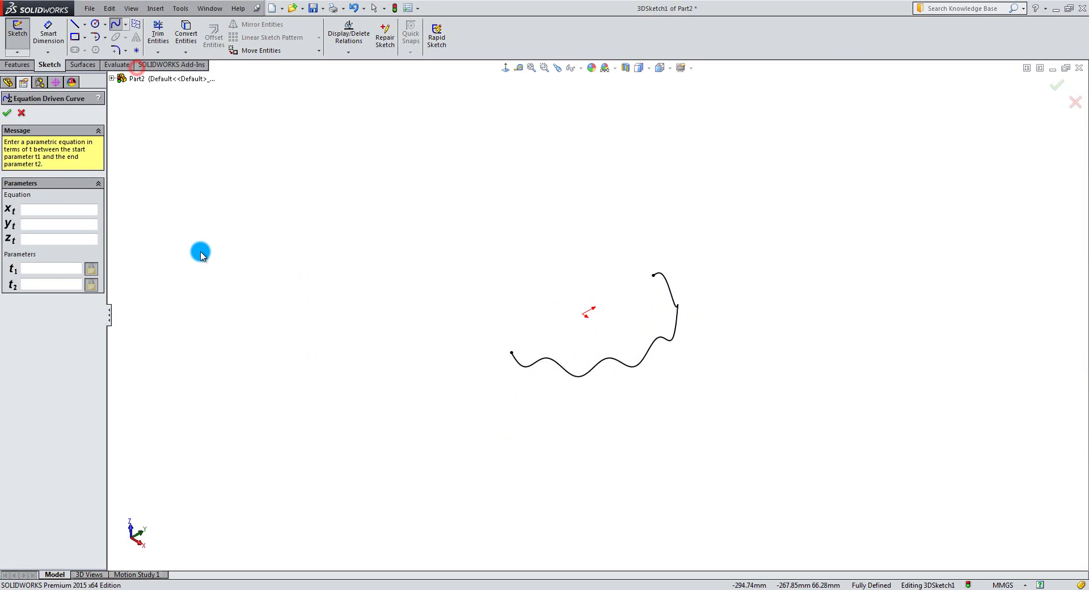
click(58, 208)
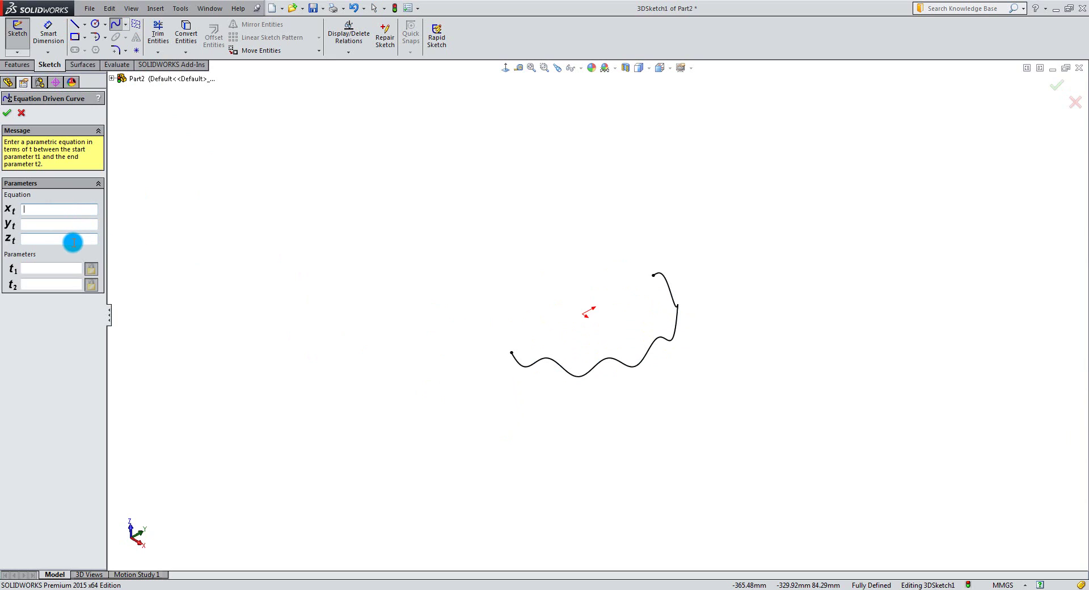
text(-100*sin(t)
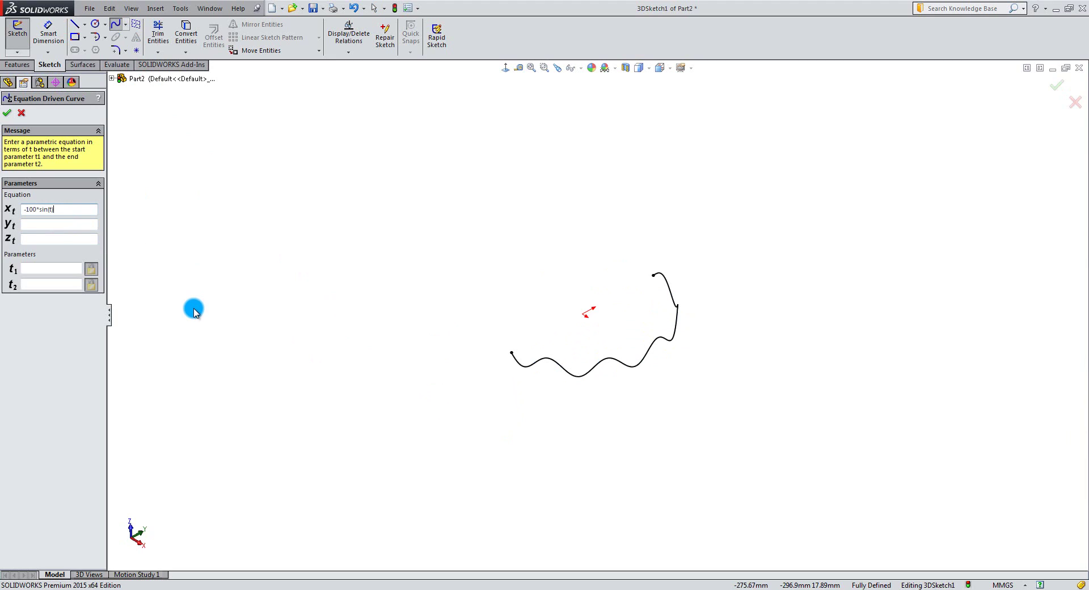
key(Tab)
text(100)
key(Tab)
text(-10*sin)
click(38, 266)
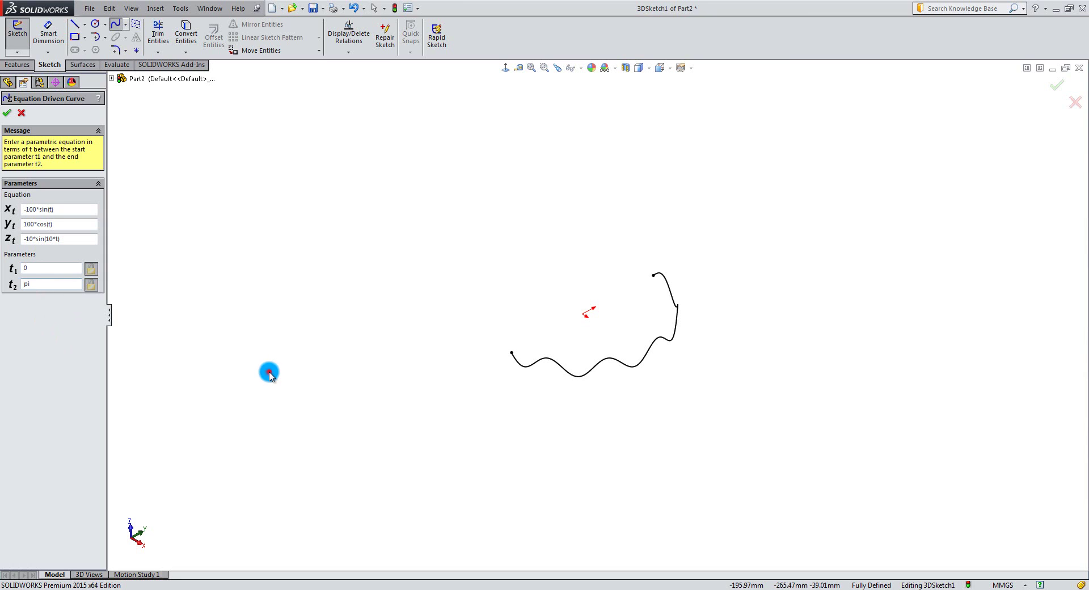
Step: Check the mirrored second half preview from several angles, then accept it
middle_drag(270, 373, 428, 369)
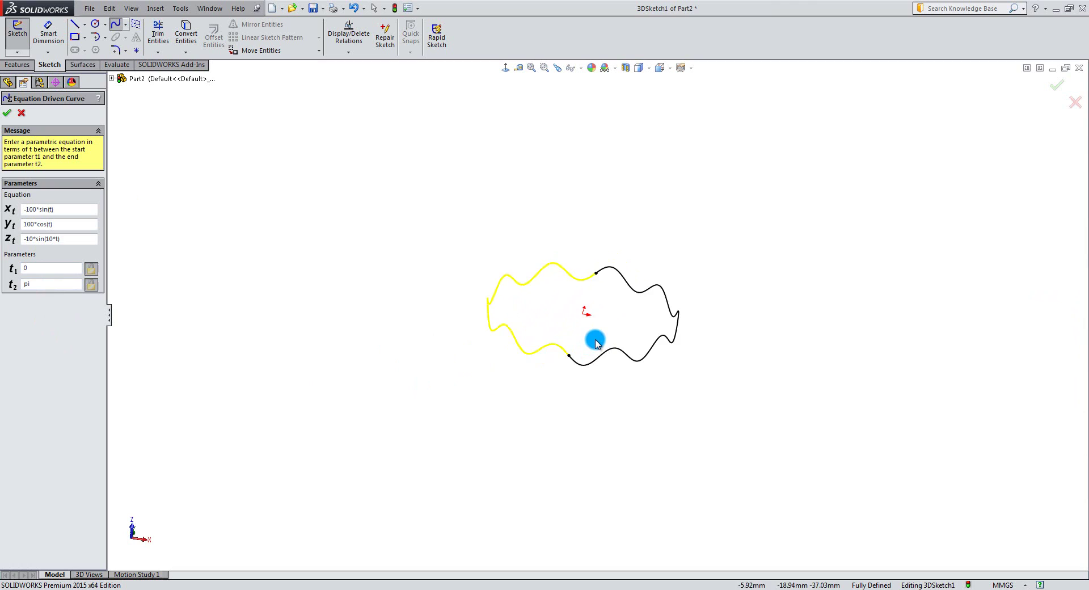
middle_drag(596, 341, 540, 301)
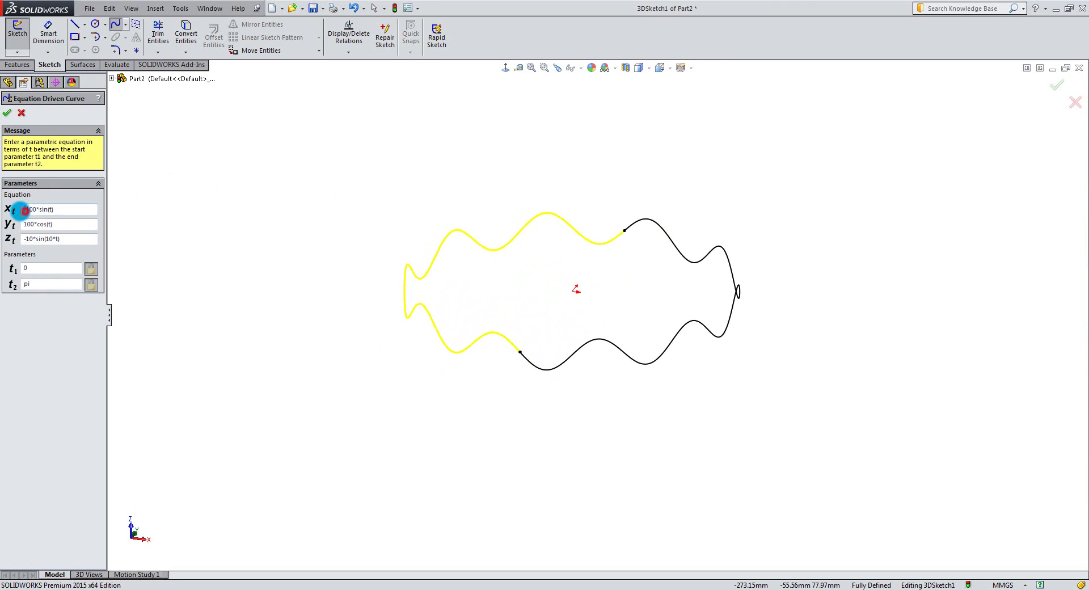
double_click(25, 210)
click(25, 238)
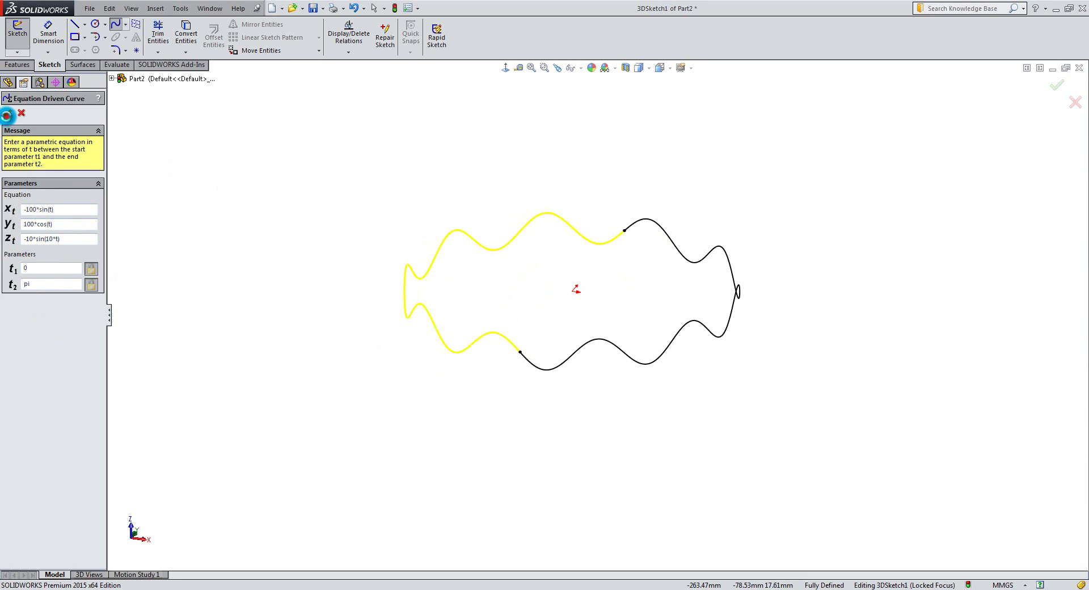
click(6, 116)
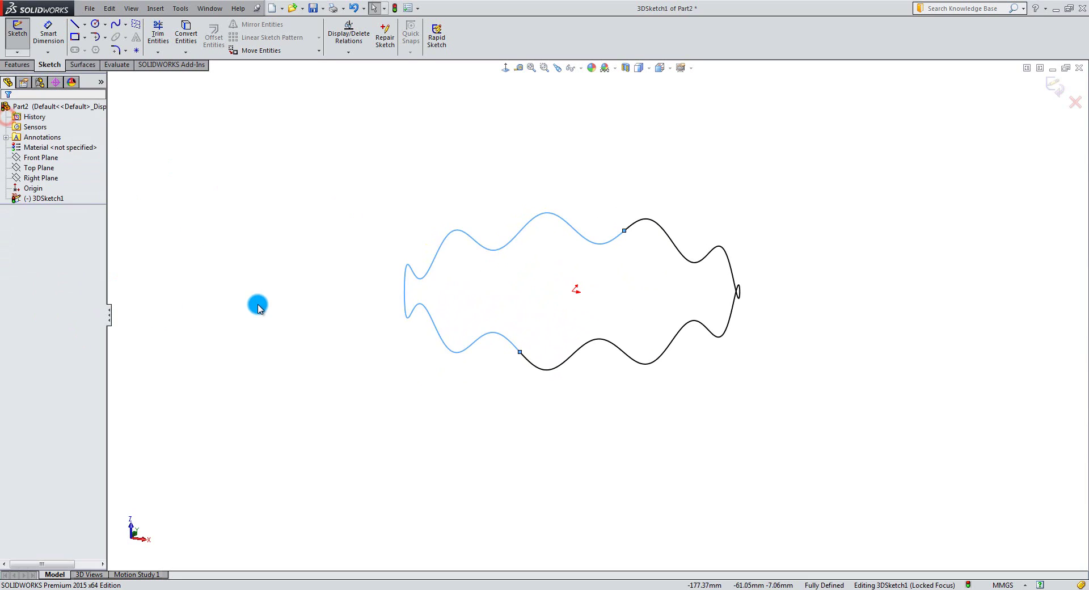
click(269, 332)
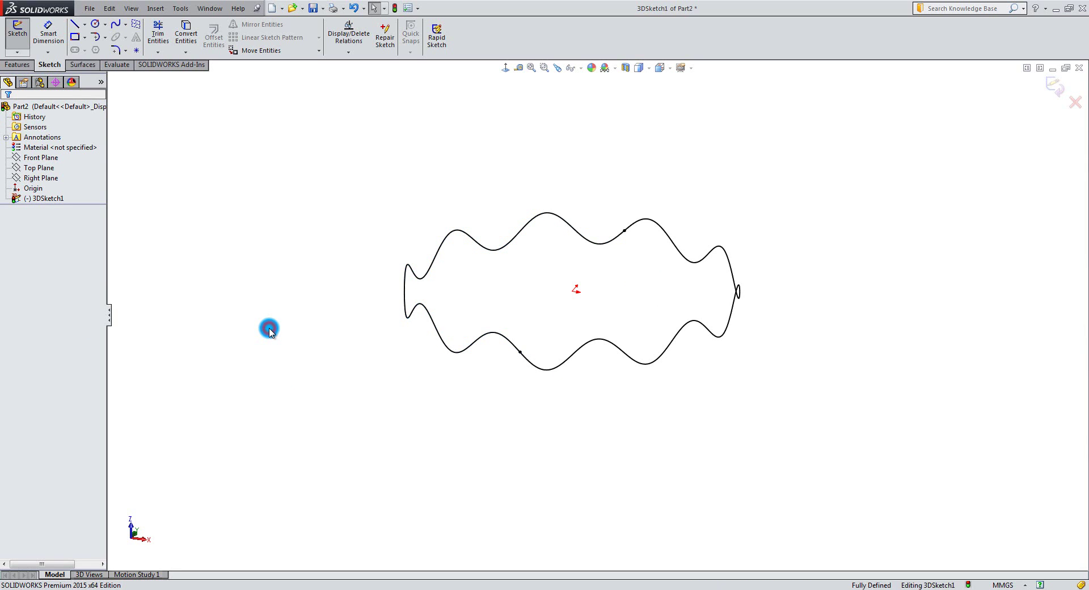
click(441, 341)
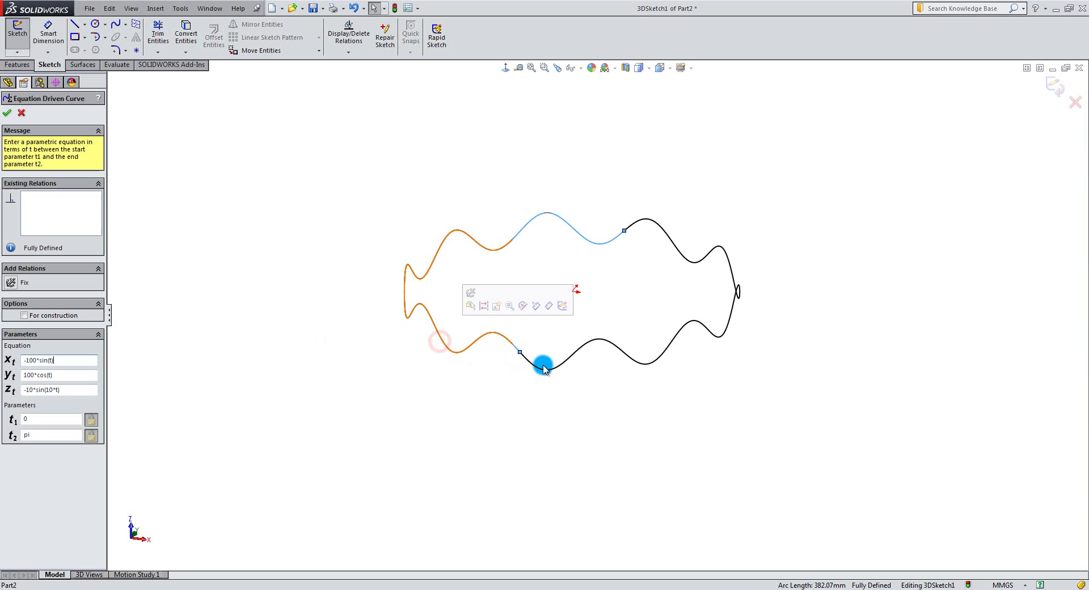
click(392, 440)
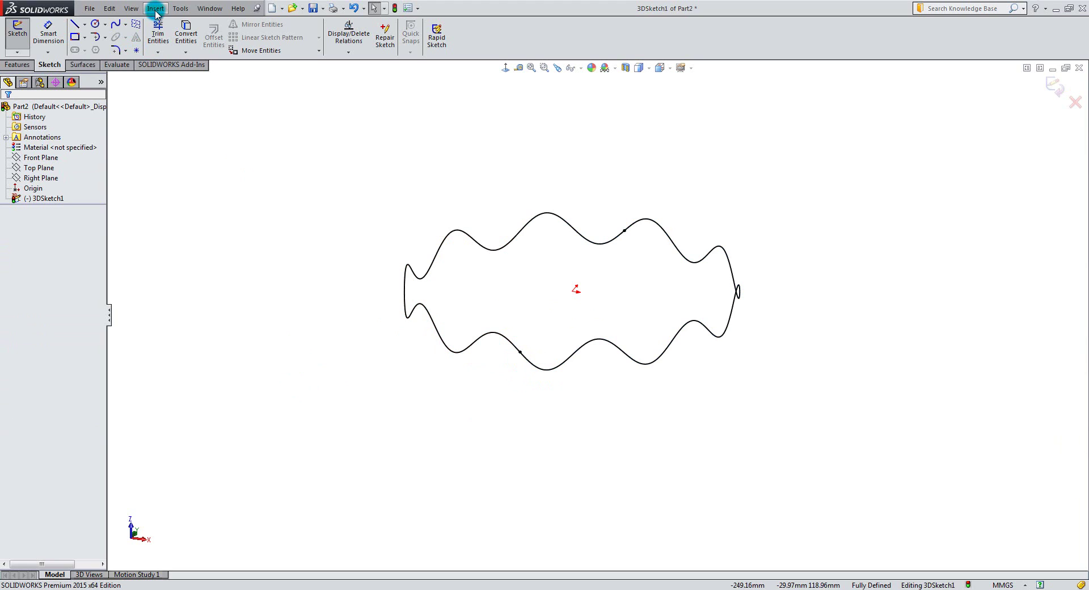
Step: Build a closed Fit Spline over both half curves at 0.01 mm tolerance
click(180, 9)
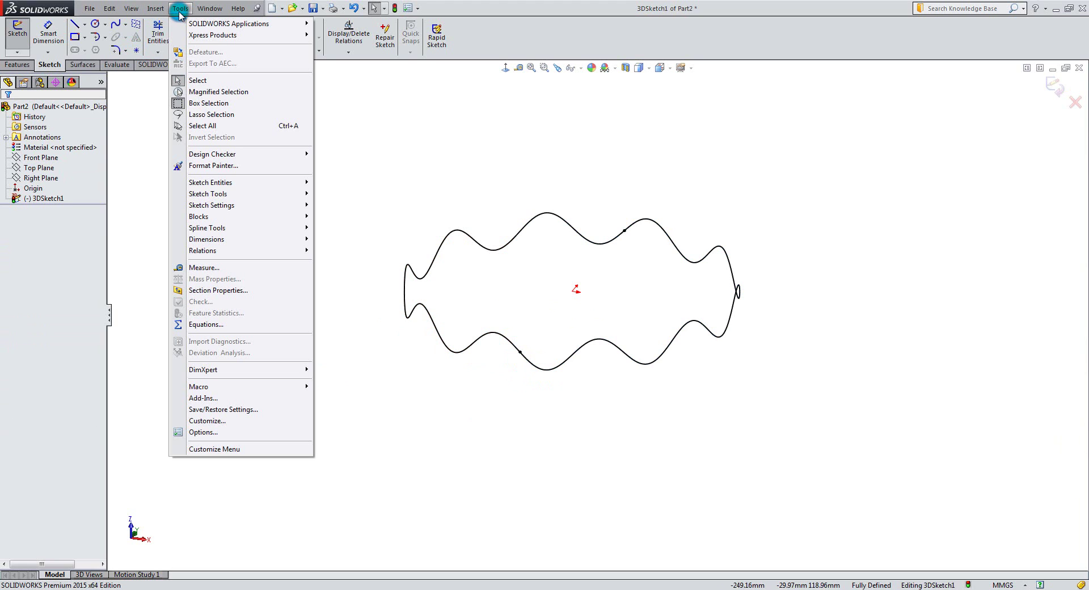
mouse_move(183, 230)
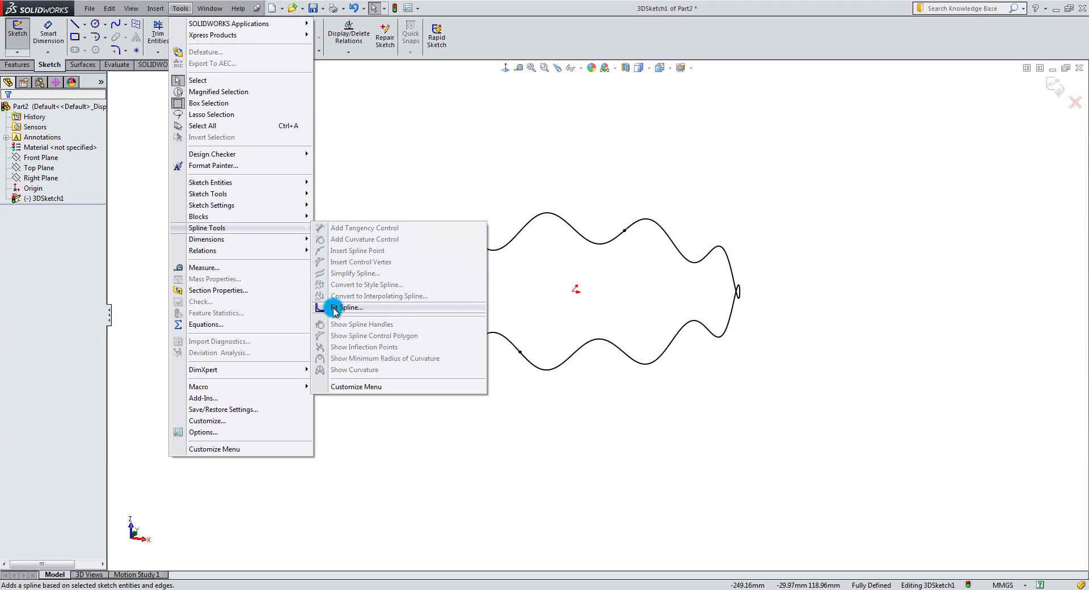
click(367, 308)
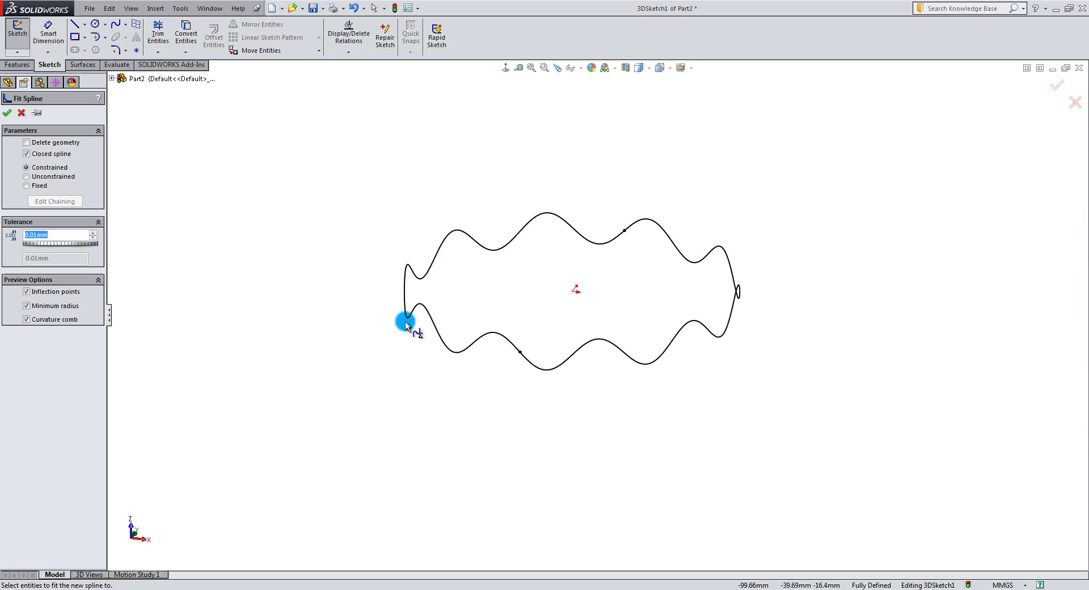
click(433, 323)
click(579, 348)
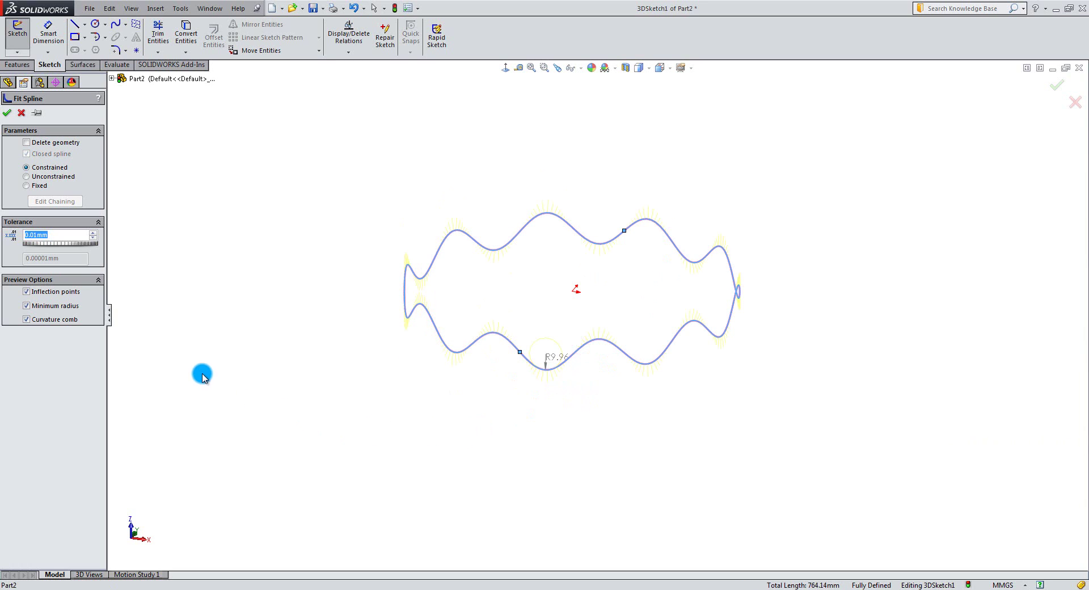
click(6, 115)
Step: Inspect the 764.13 mm fit spline's properties, view the loop from above, and exit 3DSketch1
click(221, 318)
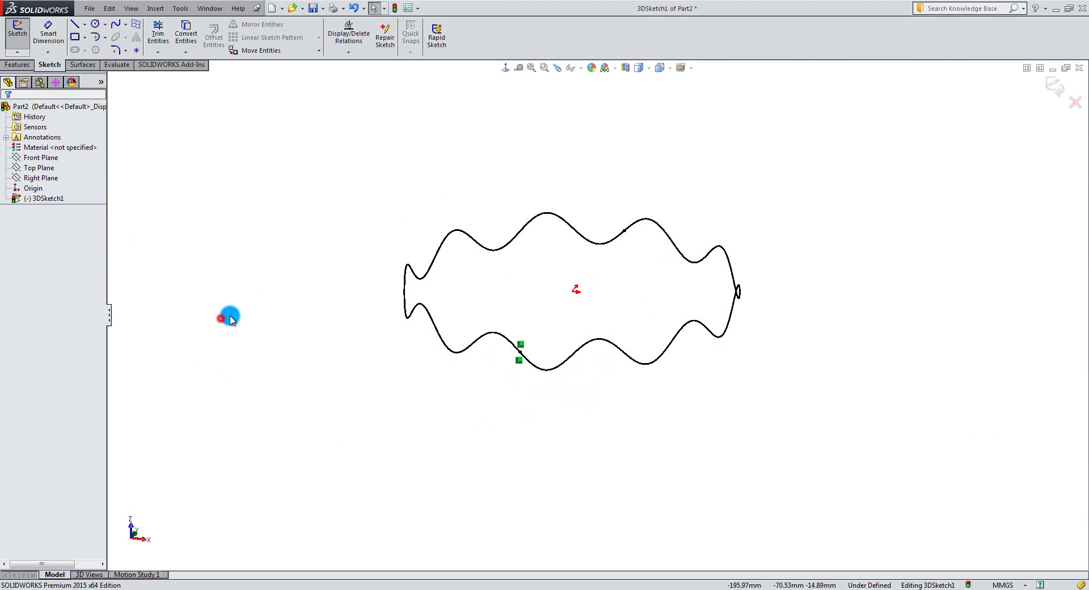
click(452, 239)
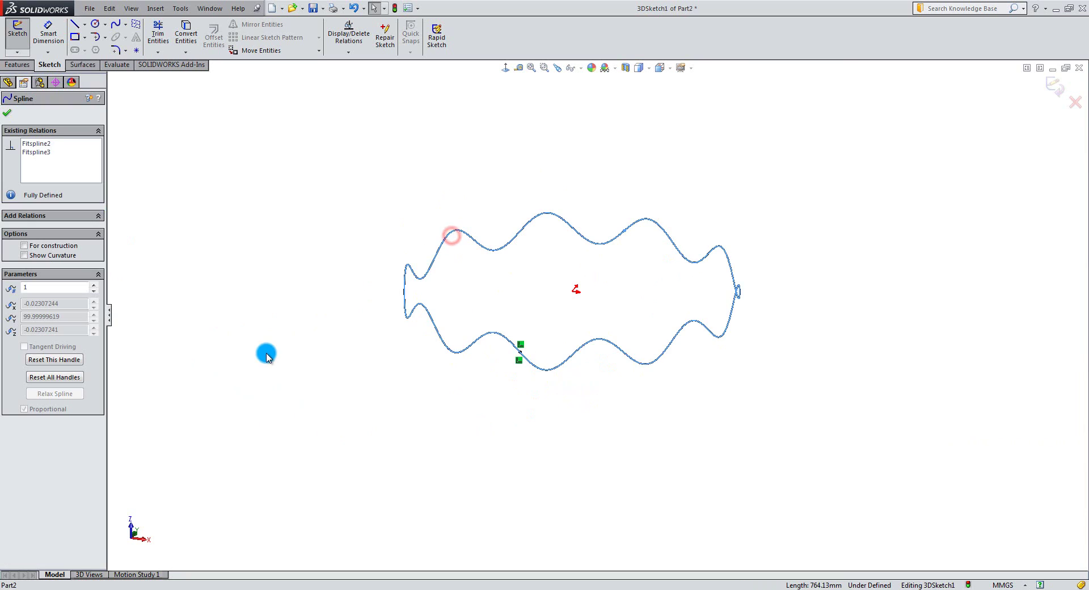
mouse_move(360, 375)
middle_down()
mouse_move(377, 474)
mouse_move(352, 377)
mouse_move(482, 379)
mouse_move(659, 250)
mouse_move(681, 197)
mouse_move(641, 230)
mouse_move(640, 249)
middle_up()
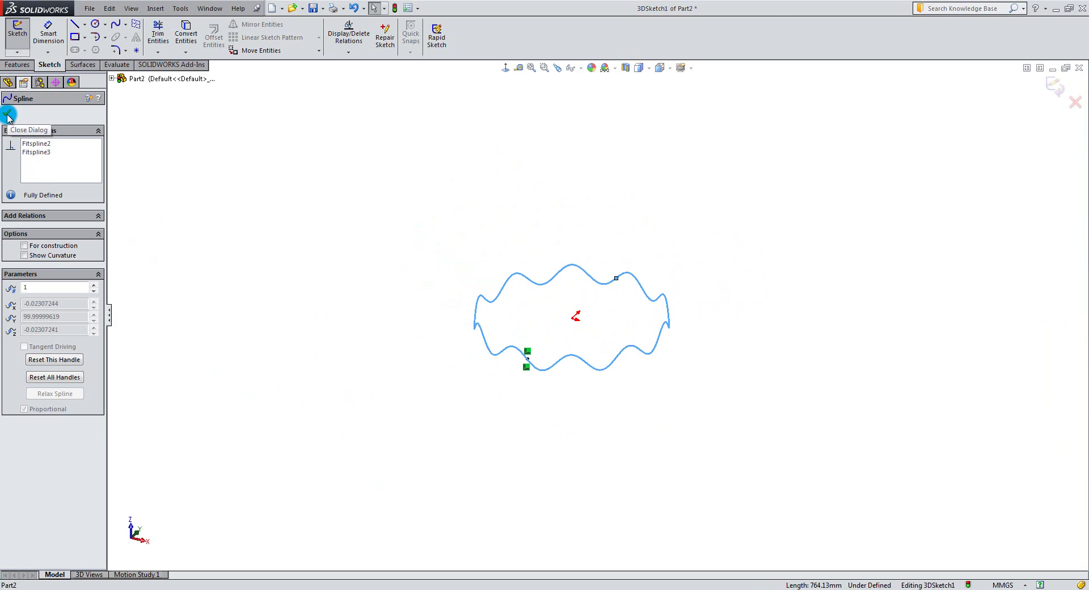
click(133, 191)
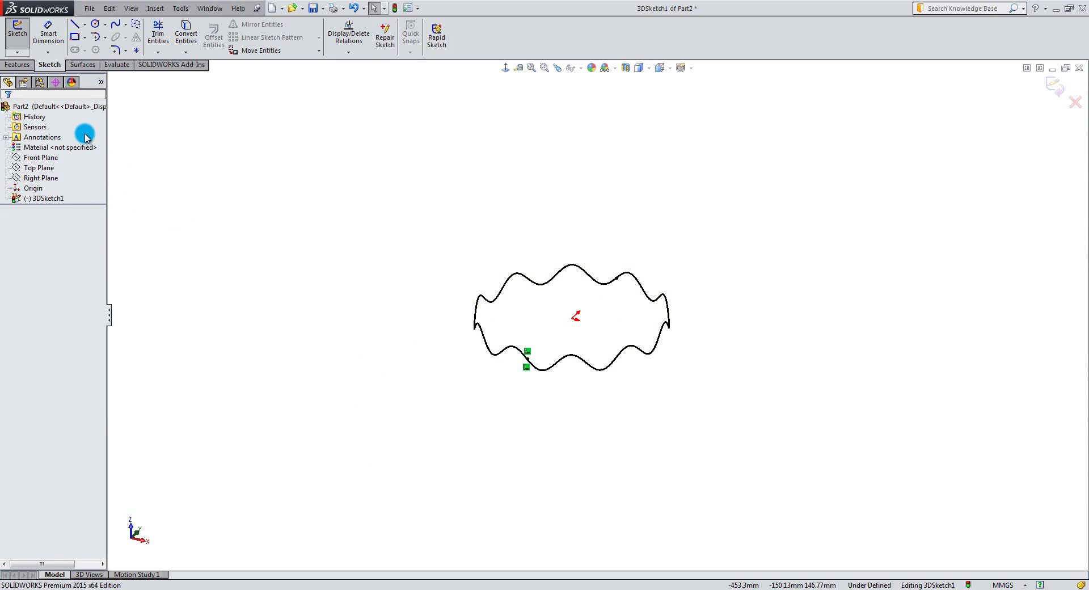
click(272, 286)
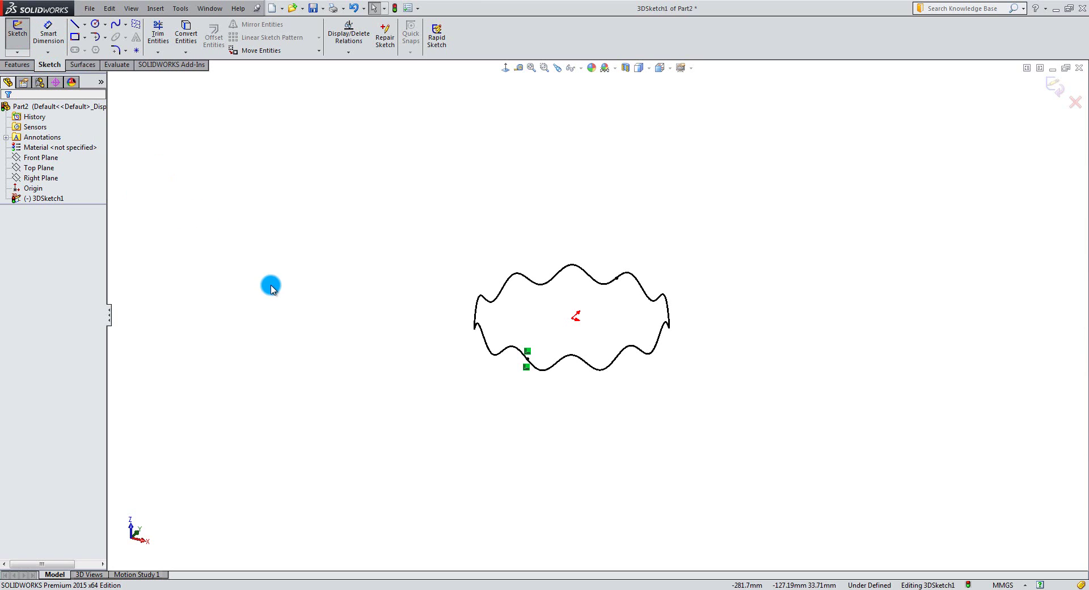
click(1057, 86)
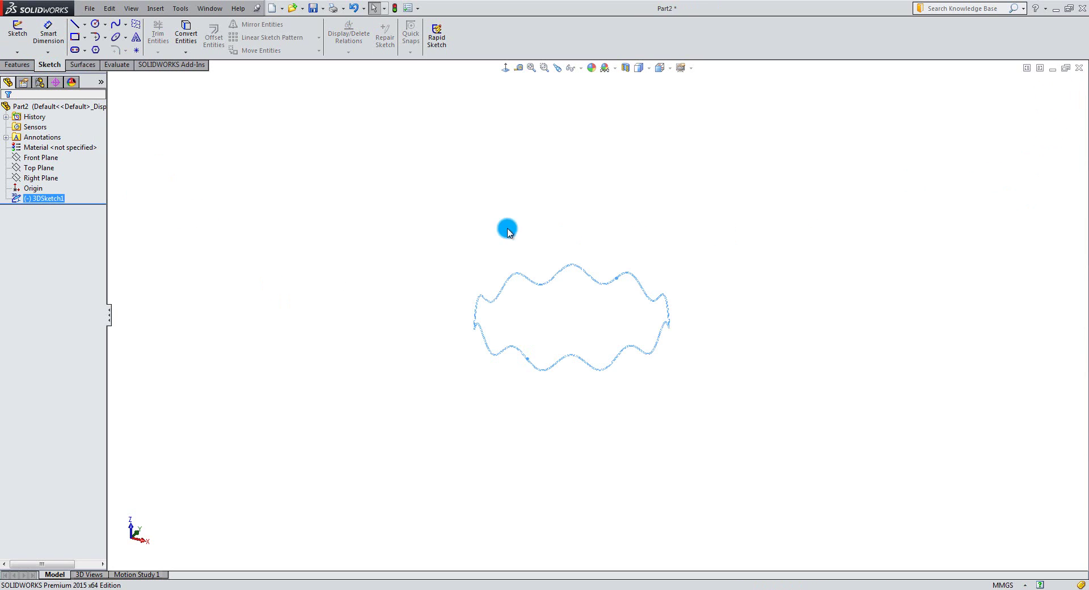
click(455, 225)
mouse_move(488, 270)
middle_down()
mouse_move(568, 371)
mouse_move(567, 391)
mouse_move(555, 339)
mouse_move(596, 297)
mouse_move(527, 355)
mouse_move(539, 375)
mouse_move(497, 366)
middle_up()
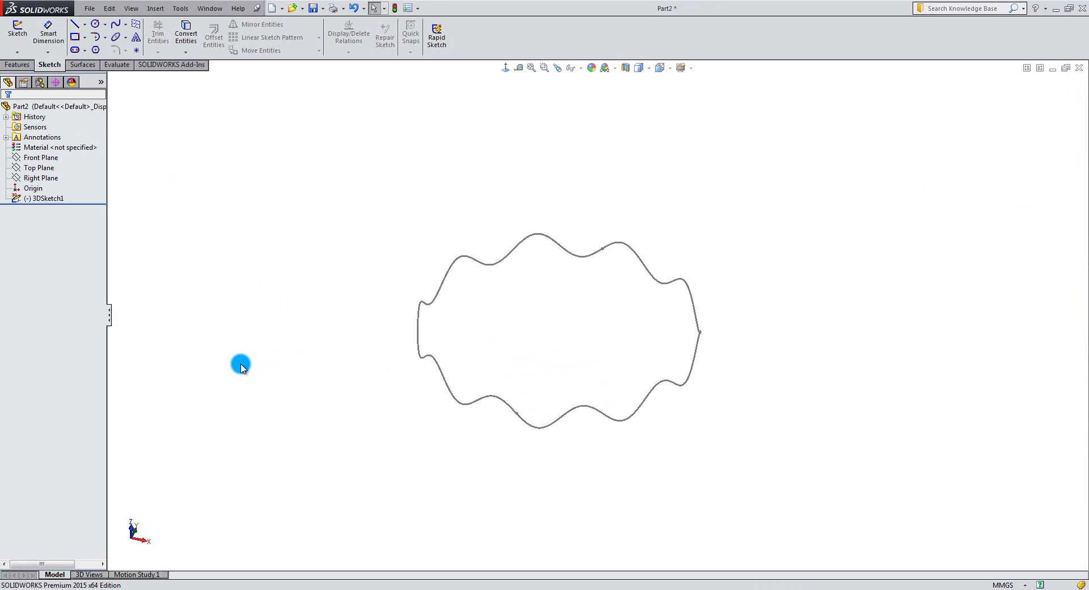